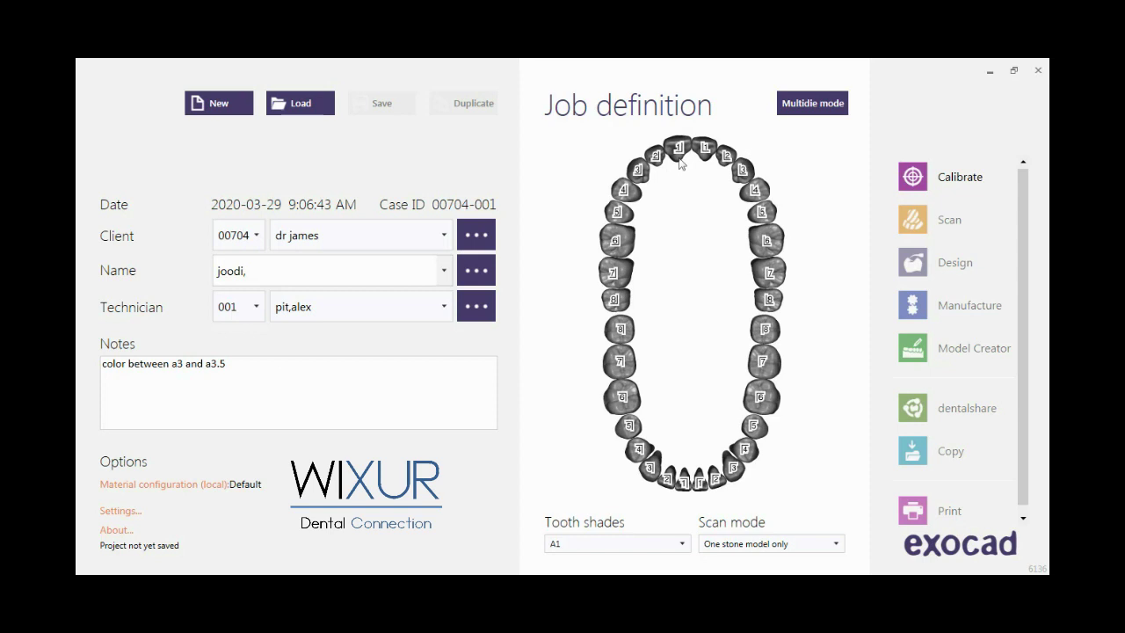
Define tooth 11 as a zirconia anatomic crown and the opposing lower incisor as its antagonist
{"action": "left_click", "coordinate": [678, 151]}
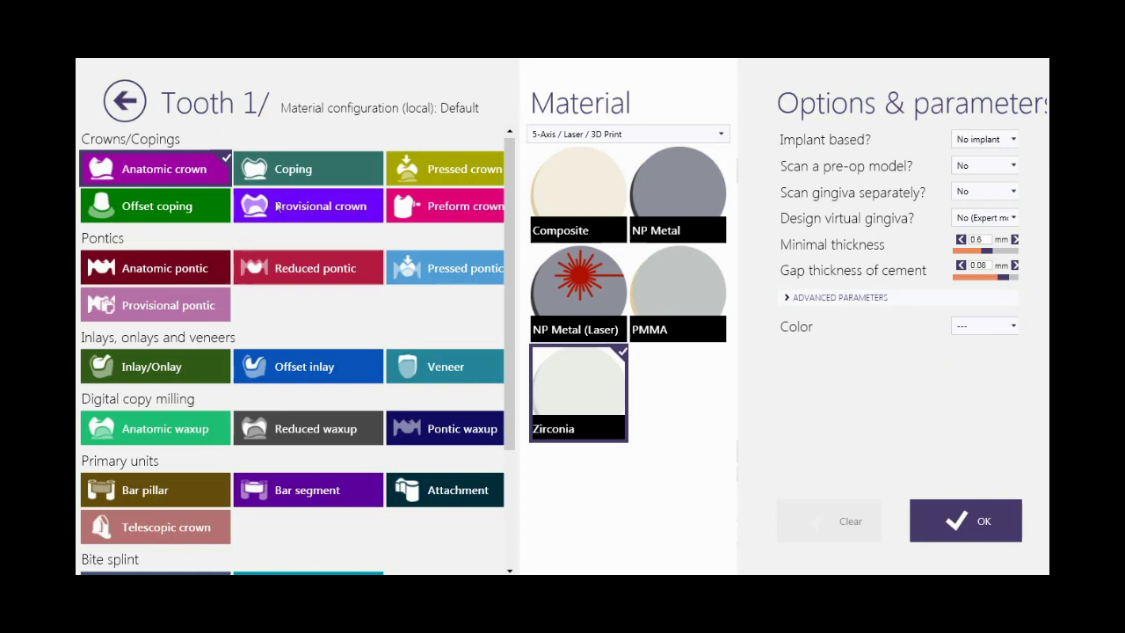
{"action": "left_click", "coordinate": [992, 536]}
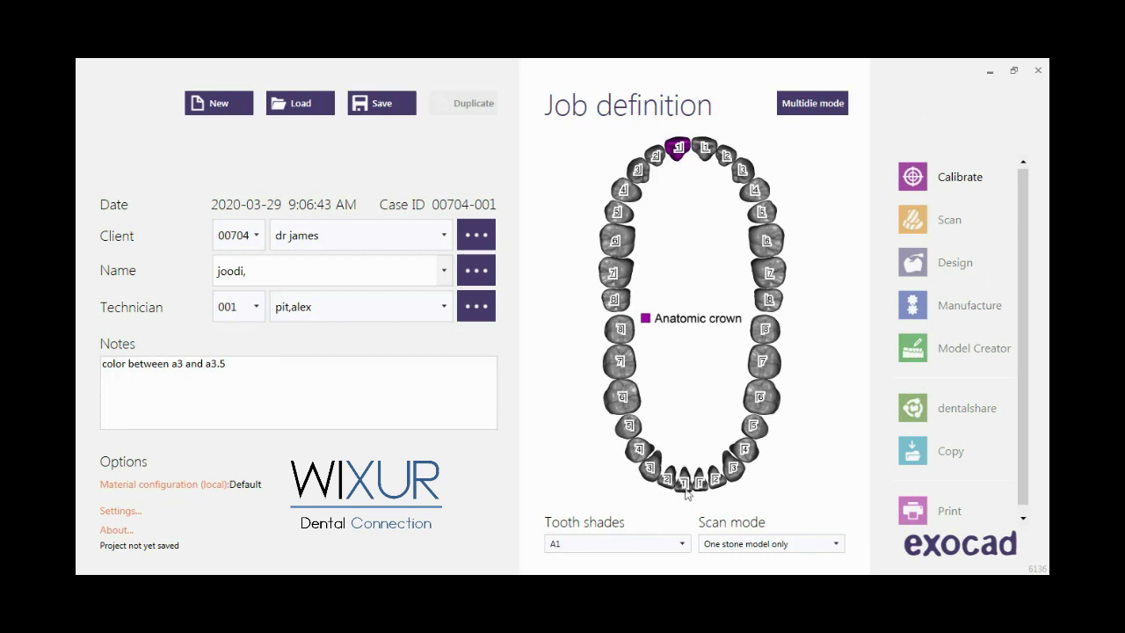
{"action": "left_click", "coordinate": [683, 479]}
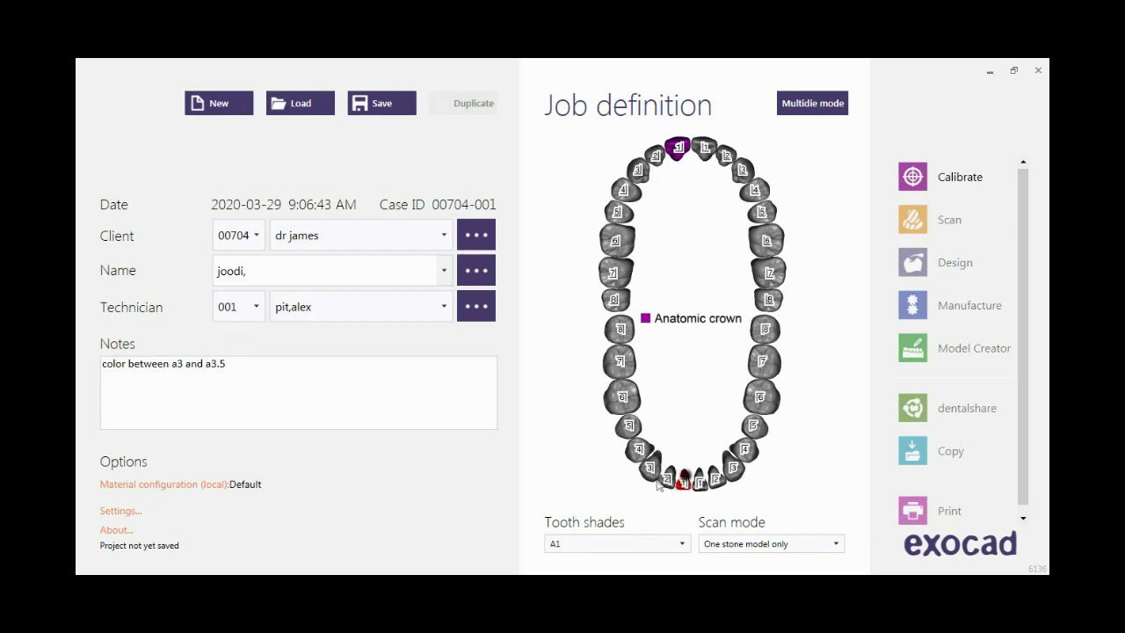
{"action": "scroll", "coordinate": [520, 376], "scroll_direction": "down", "scroll_amount": 2}
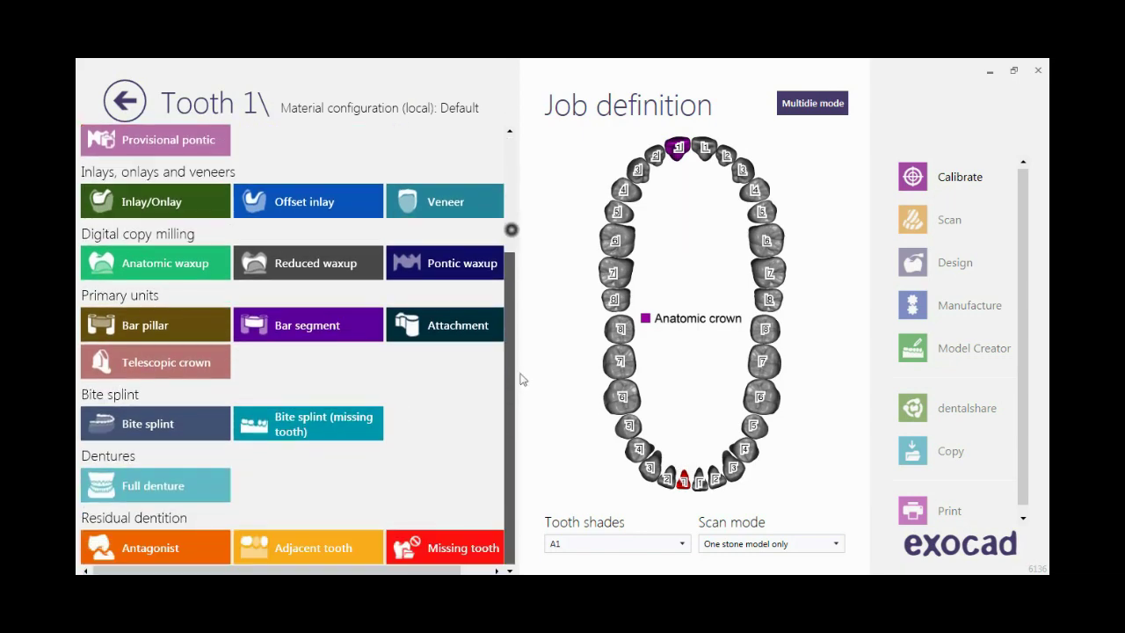
{"action": "left_click", "coordinate": [211, 539]}
{"action": "left_click", "coordinate": [953, 522]}
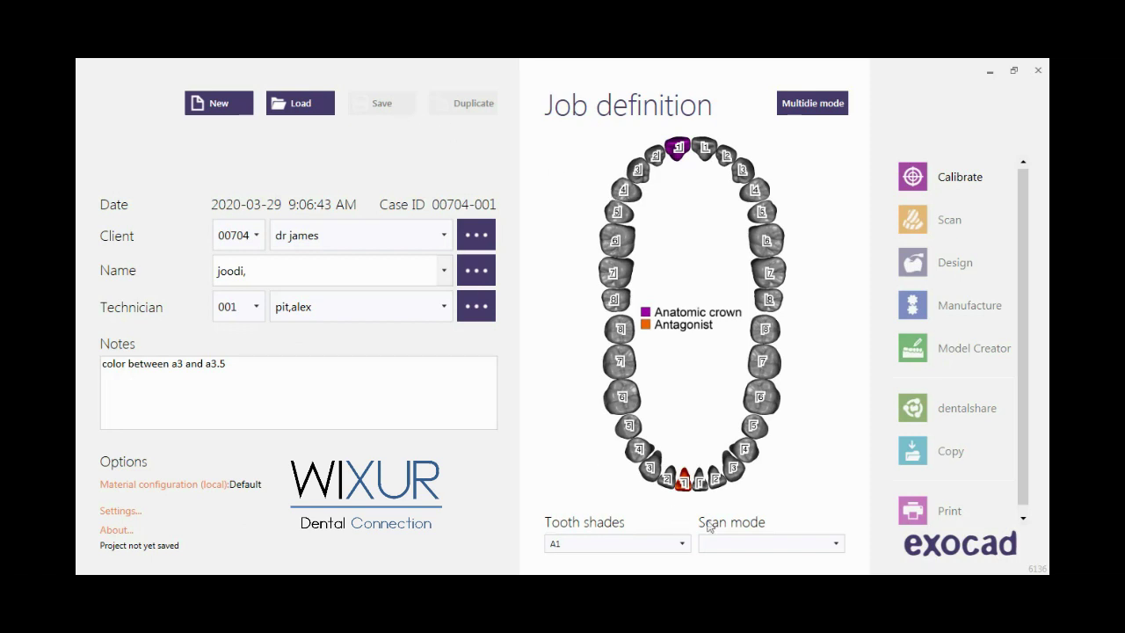
Set scan mode to 'Two stone models, in occlusion', save, and launch Design
{"action": "left_click", "coordinate": [820, 544]}
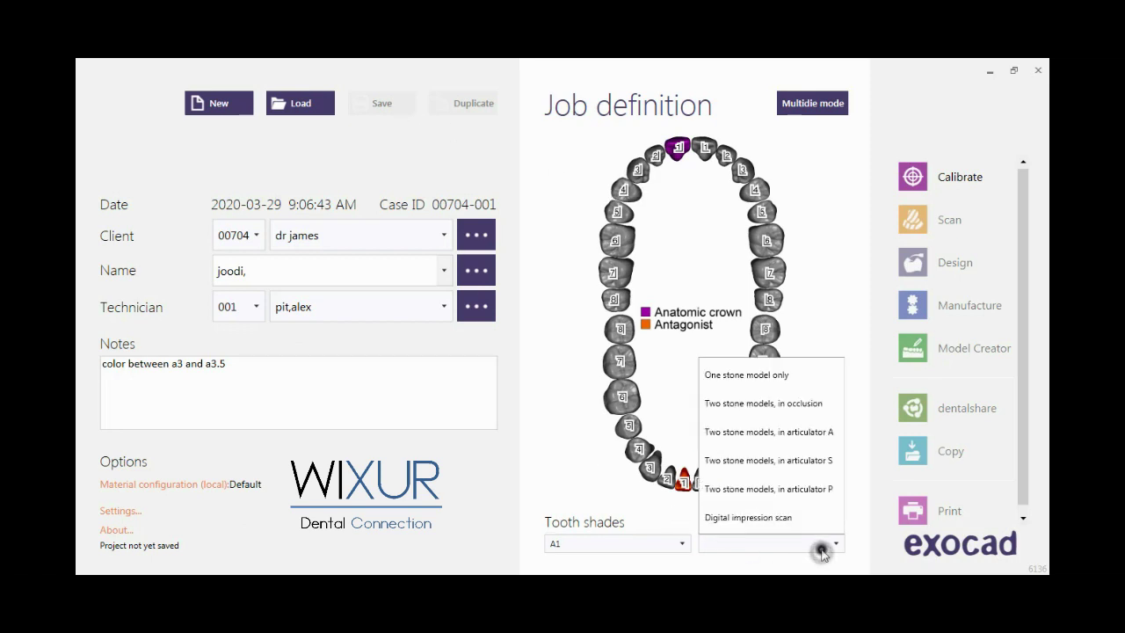
{"action": "left_click", "coordinate": [777, 409]}
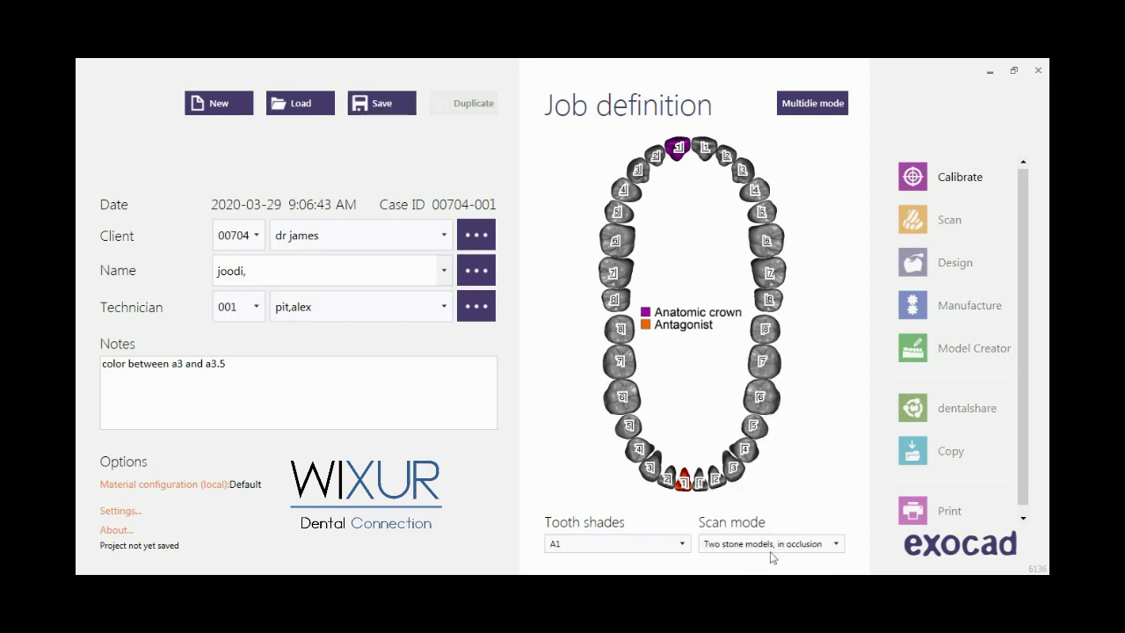
{"action": "left_click", "coordinate": [382, 103]}
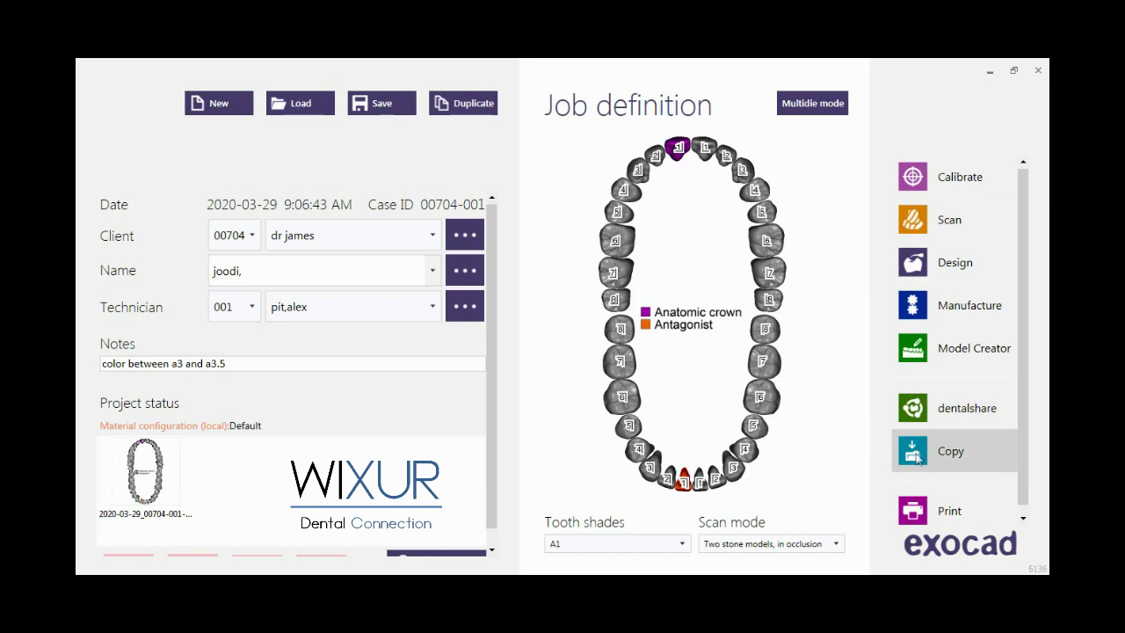
{"action": "left_click", "coordinate": [919, 224]}
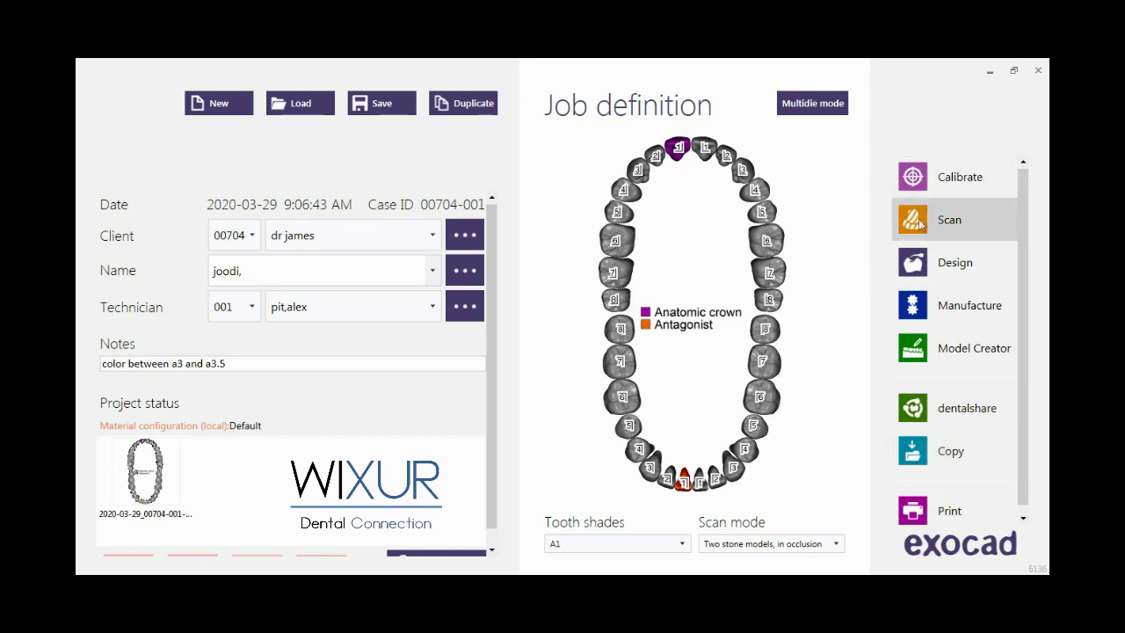
{"action": "left_click", "coordinate": [918, 277]}
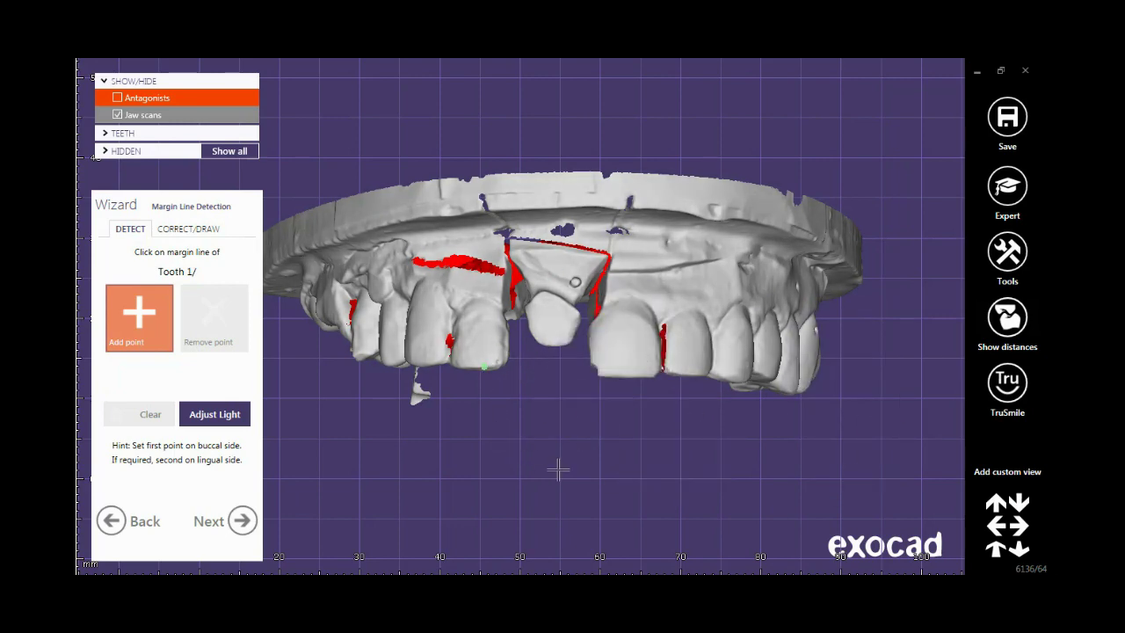
{"action": "mouse_move", "coordinate": [579, 463]}
{"action": "left_mouse_down"}
{"action": "mouse_move", "coordinate": [623, 426]}
{"action": "mouse_move", "coordinate": [602, 419]}
{"action": "mouse_move", "coordinate": [633, 343]}
{"action": "left_mouse_up"}
{"action": "scroll", "coordinate": [633, 359], "scroll_direction": "up", "scroll_amount": 2}
{"action": "scroll", "coordinate": [617, 396], "scroll_direction": "down", "scroll_amount": 2}
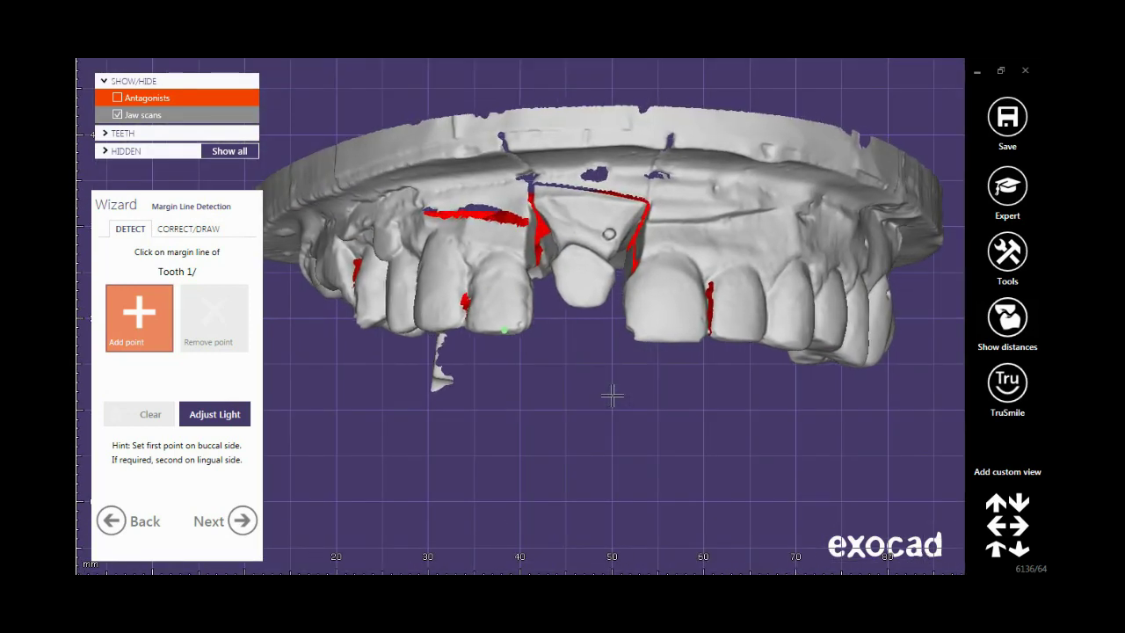
{"action": "scroll", "coordinate": [458, 287], "scroll_direction": "up", "scroll_amount": 3}
{"action": "scroll", "coordinate": [747, 401], "scroll_direction": "down", "scroll_amount": 2}
{"action": "right_click_drag", "start_coordinate": [736, 379], "coordinate": [715, 395]}
{"action": "scroll", "coordinate": [713, 318], "scroll_direction": "up", "scroll_amount": 3}
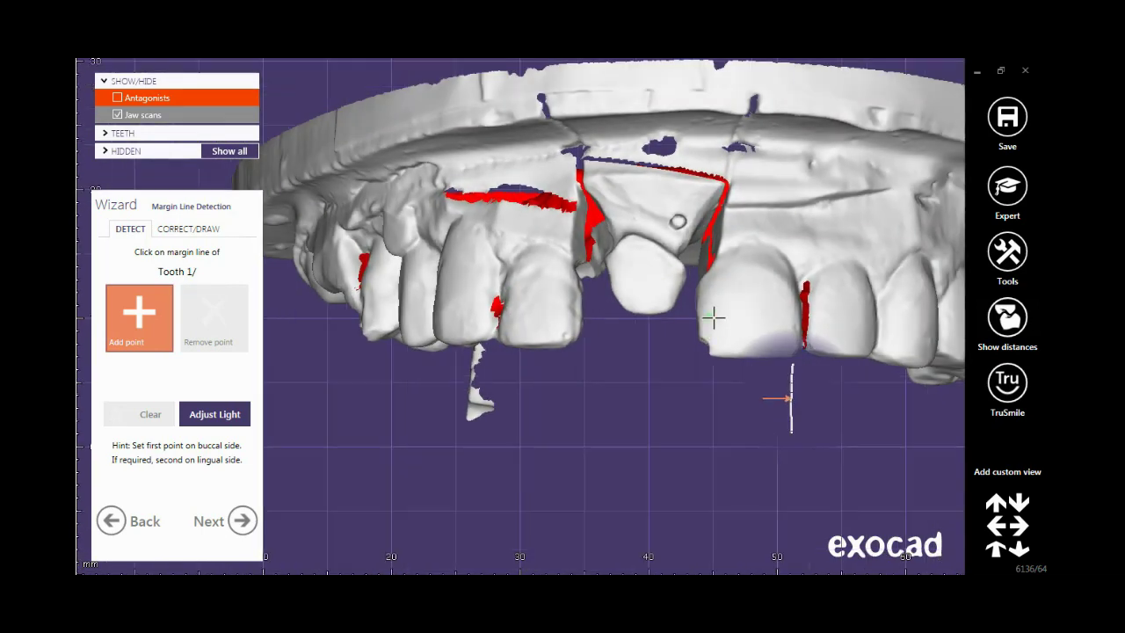
{"action": "scroll", "coordinate": [713, 318], "scroll_direction": "up", "scroll_amount": 1}
{"action": "left_click", "coordinate": [695, 341]}
{"action": "scroll", "coordinate": [734, 354], "scroll_direction": "down", "scroll_amount": 2}
{"action": "right_click_drag", "start_coordinate": [706, 427], "coordinate": [736, 486]}
{"action": "scroll", "coordinate": [691, 414], "scroll_direction": "down", "scroll_amount": 2}
{"action": "scroll", "coordinate": [681, 384], "scroll_direction": "up", "scroll_amount": 3}
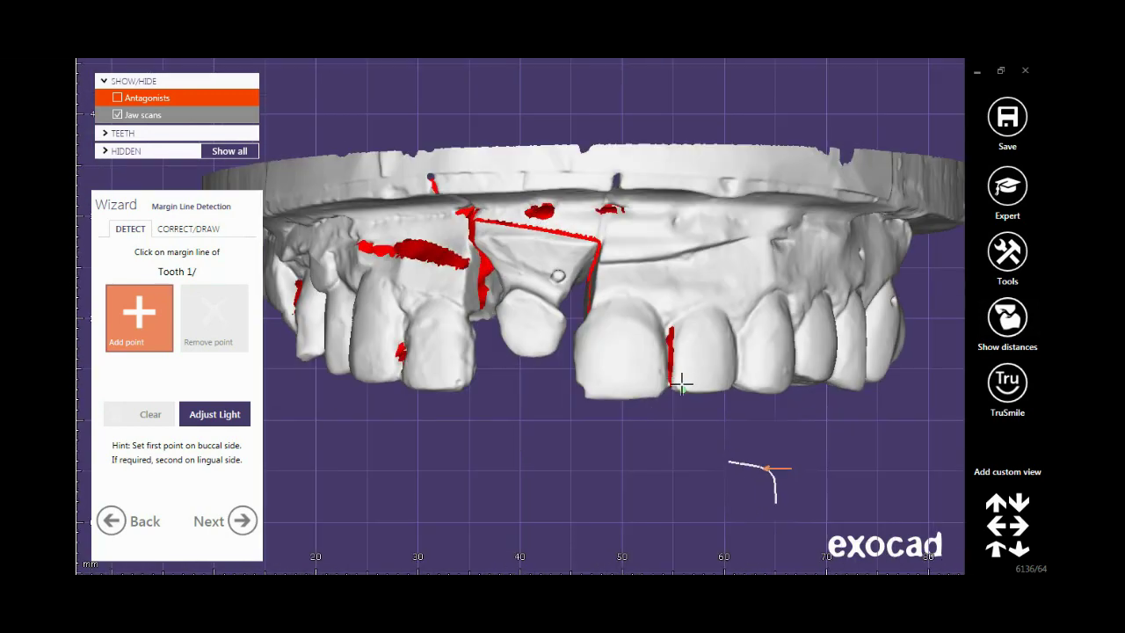
{"action": "scroll", "coordinate": [681, 384], "scroll_direction": "up", "scroll_amount": 2}
{"action": "right_click_drag", "start_coordinate": [681, 383], "coordinate": [602, 466]}
{"action": "scroll", "coordinate": [649, 458], "scroll_direction": "down", "scroll_amount": 2}
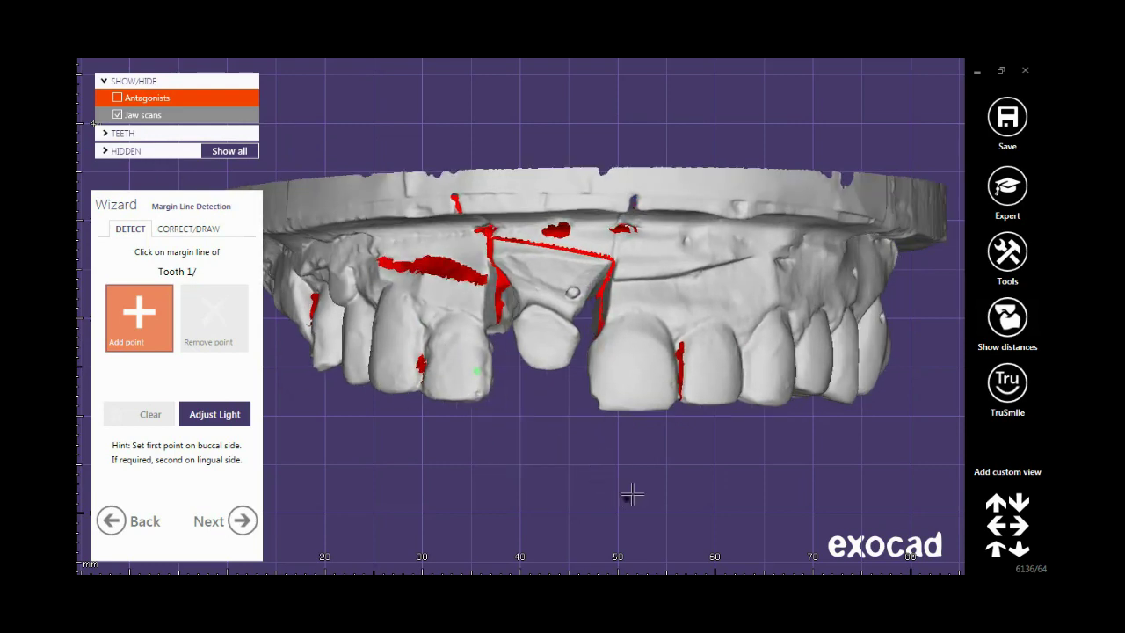
{"action": "left_click", "coordinate": [742, 400]}
Switch to Expert mode and select the upper jaw scan
{"action": "left_click", "coordinate": [1008, 202]}
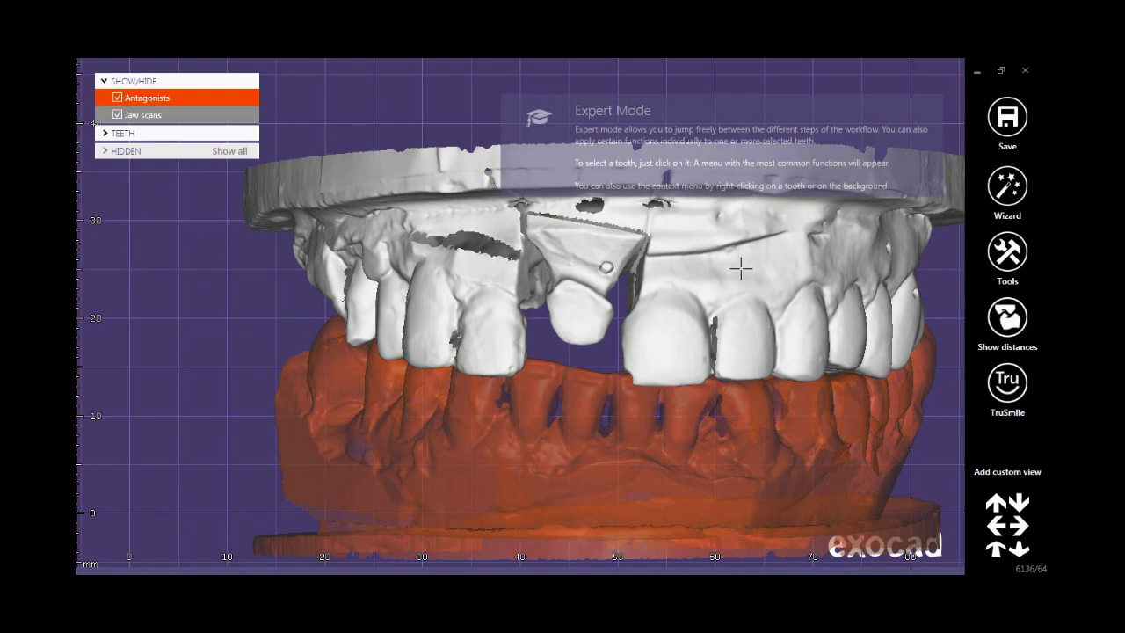
{"action": "left_click", "coordinate": [740, 268]}
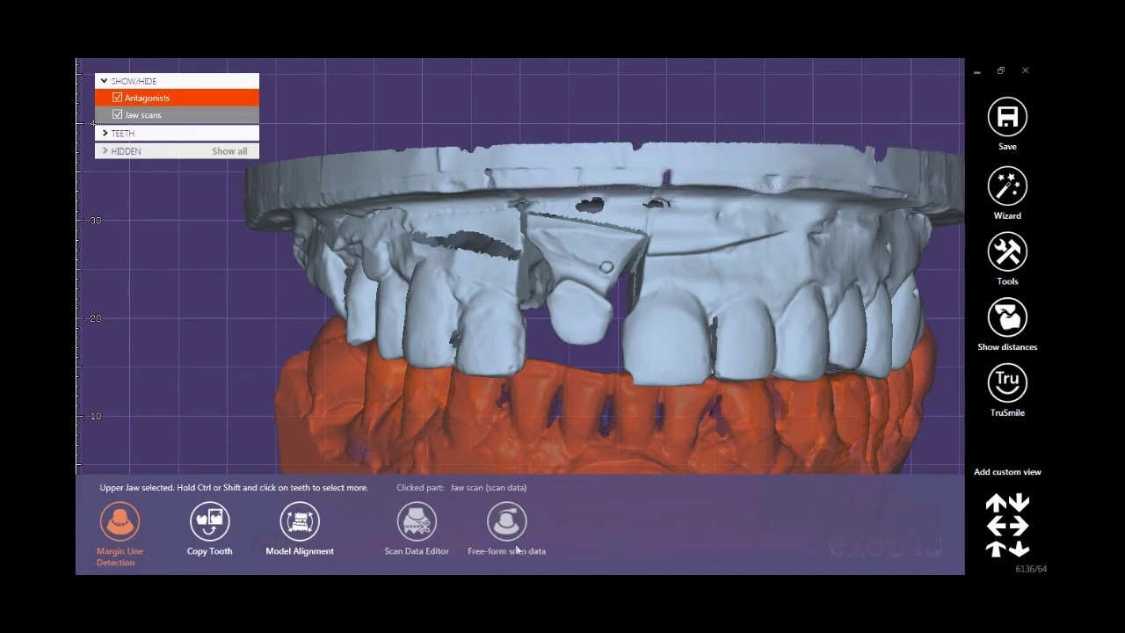
In the Scan Data Editor, close the upper jaw's holes with size threshold raised from 5 to 10
{"action": "left_click", "coordinate": [418, 529]}
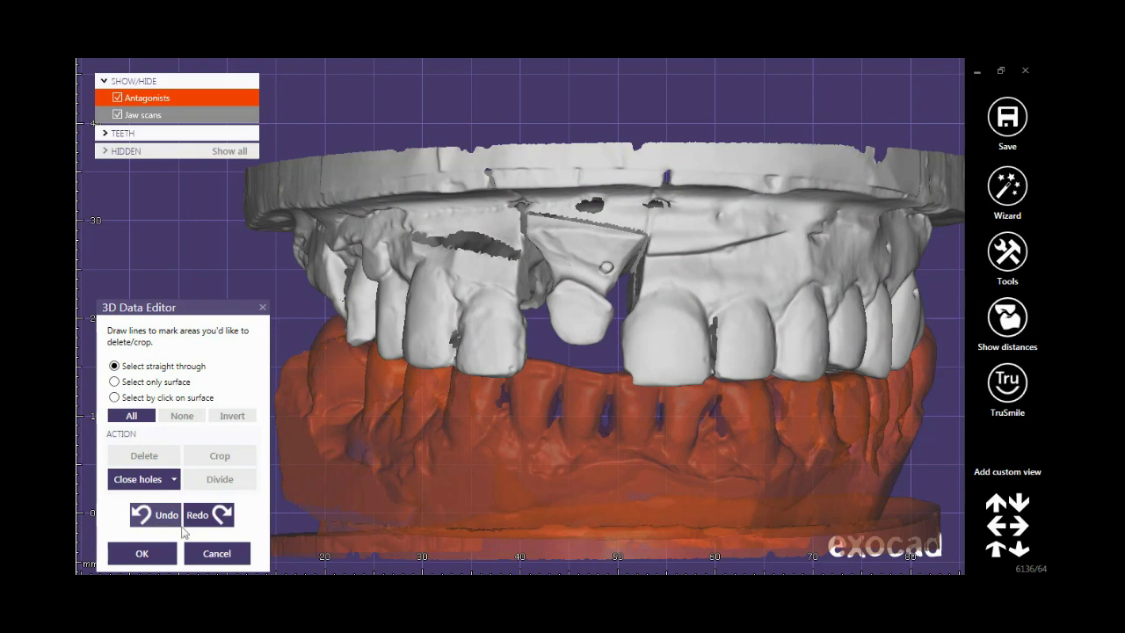
{"action": "left_click", "coordinate": [174, 480]}
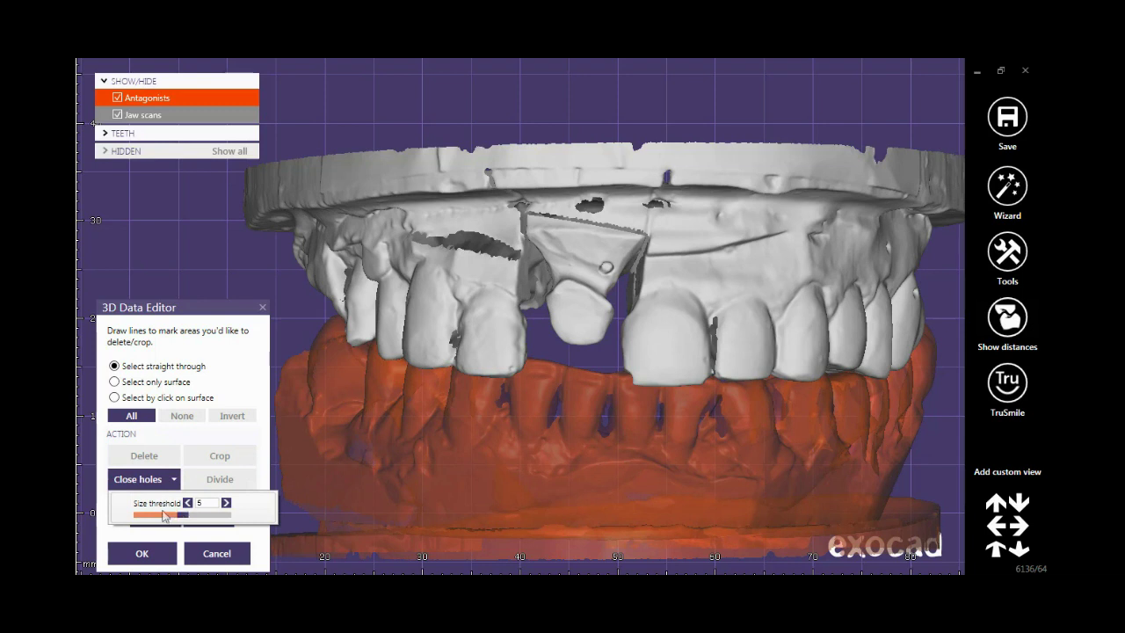
{"action": "left_click", "coordinate": [676, 347]}
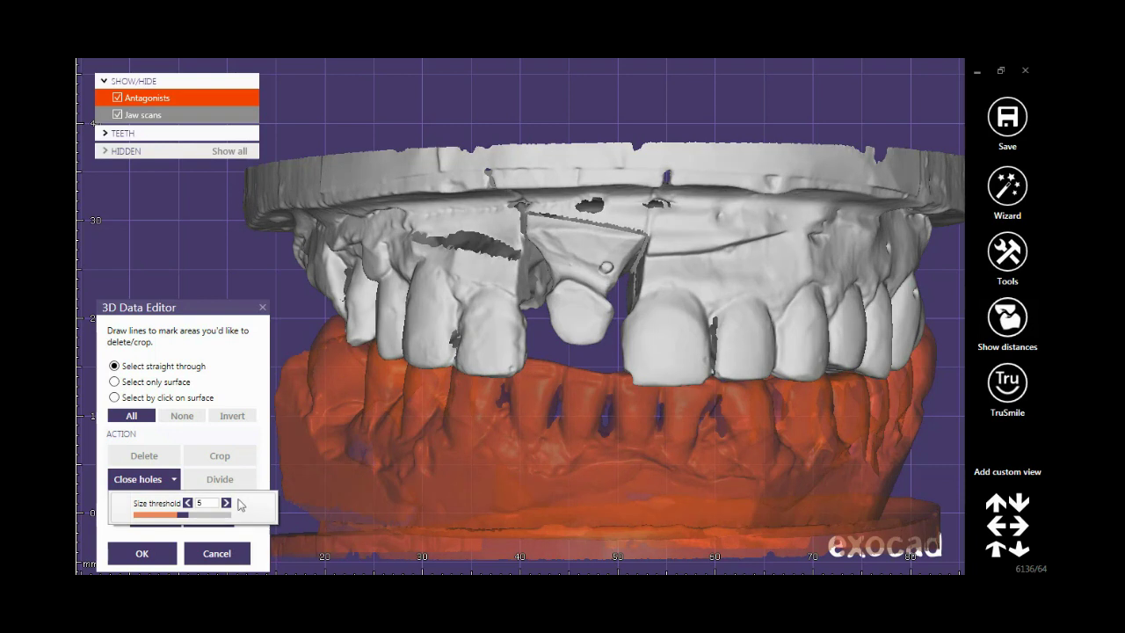
{"action": "left_click_drag", "start_coordinate": [184, 518], "coordinate": [228, 524]}
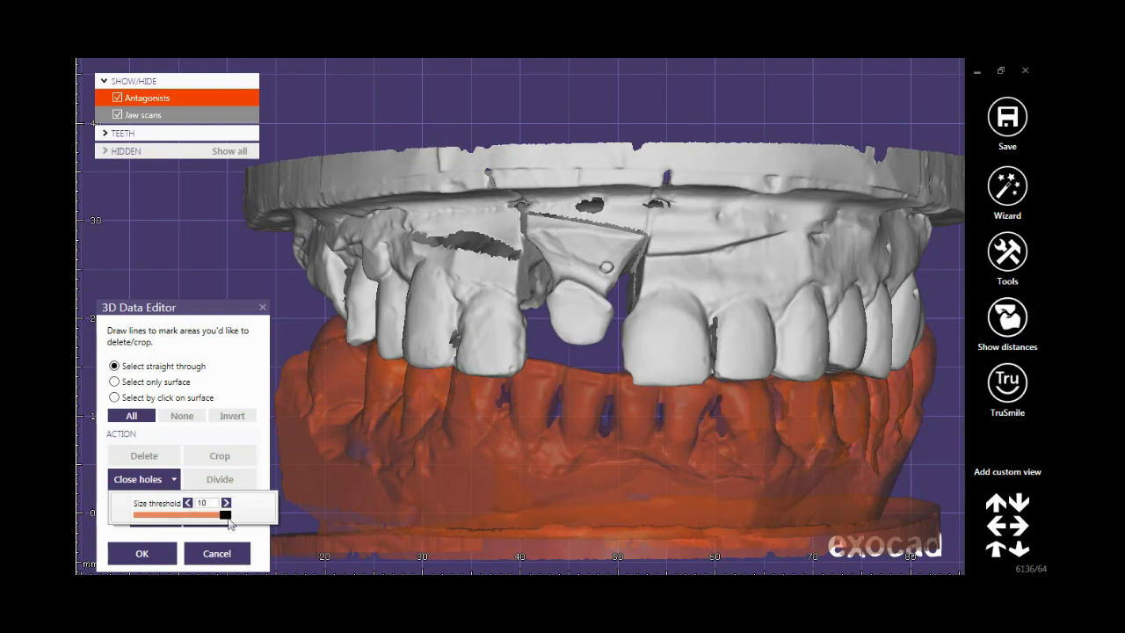
{"action": "left_click", "coordinate": [153, 489]}
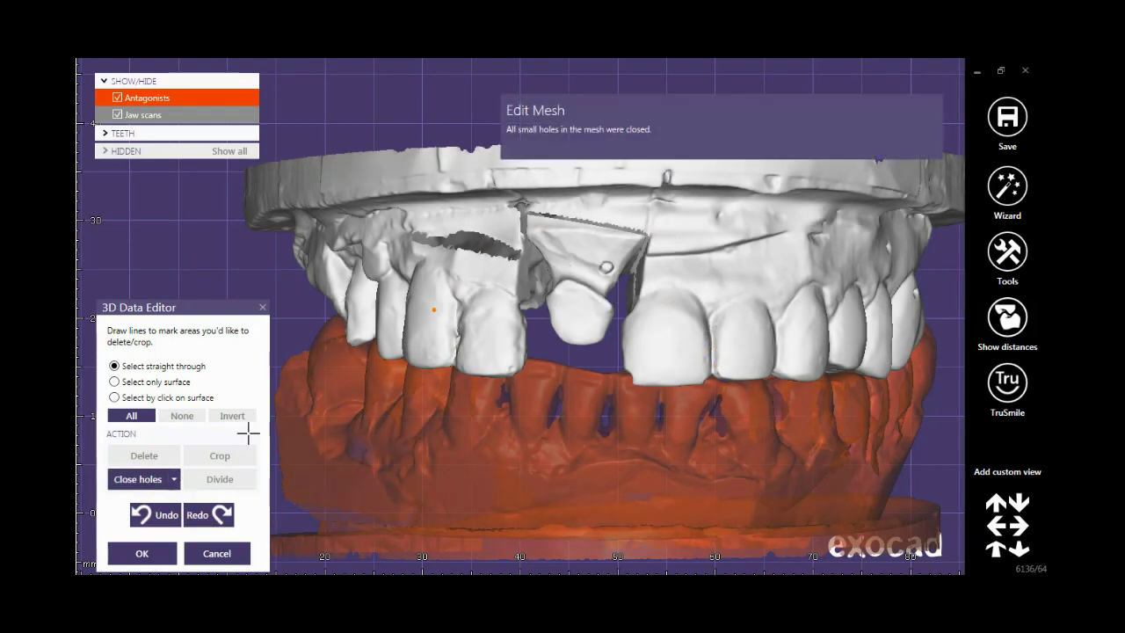
{"action": "left_click", "coordinate": [149, 549]}
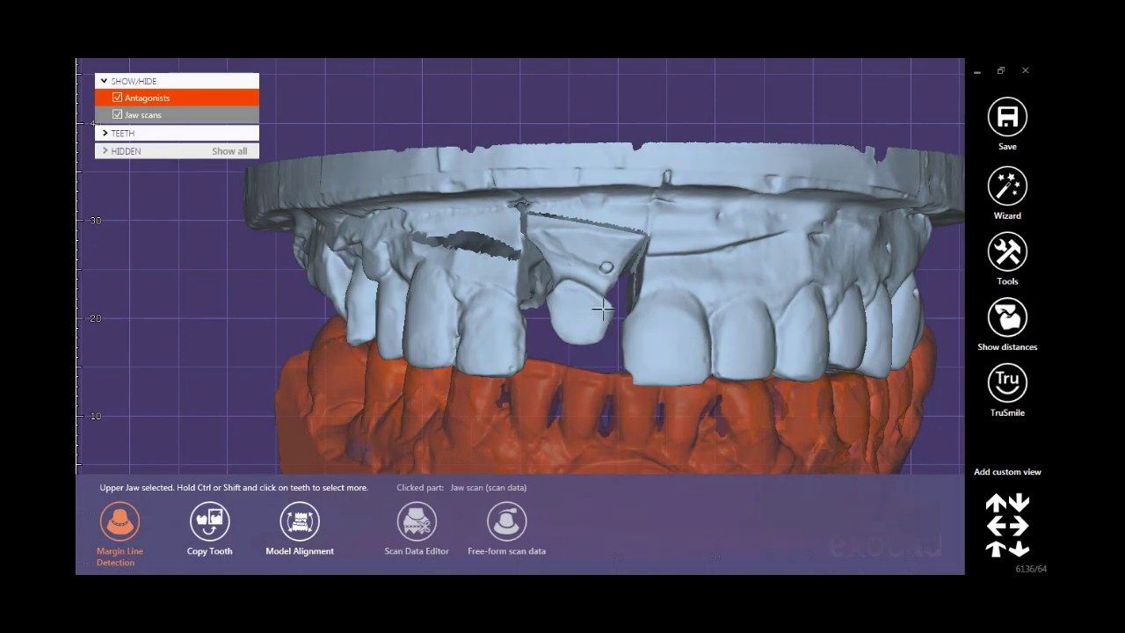
Start Free-form scan data with the antagonist hidden, higher brush strength, larger brush size and the second brush type
{"action": "left_click", "coordinate": [504, 525]}
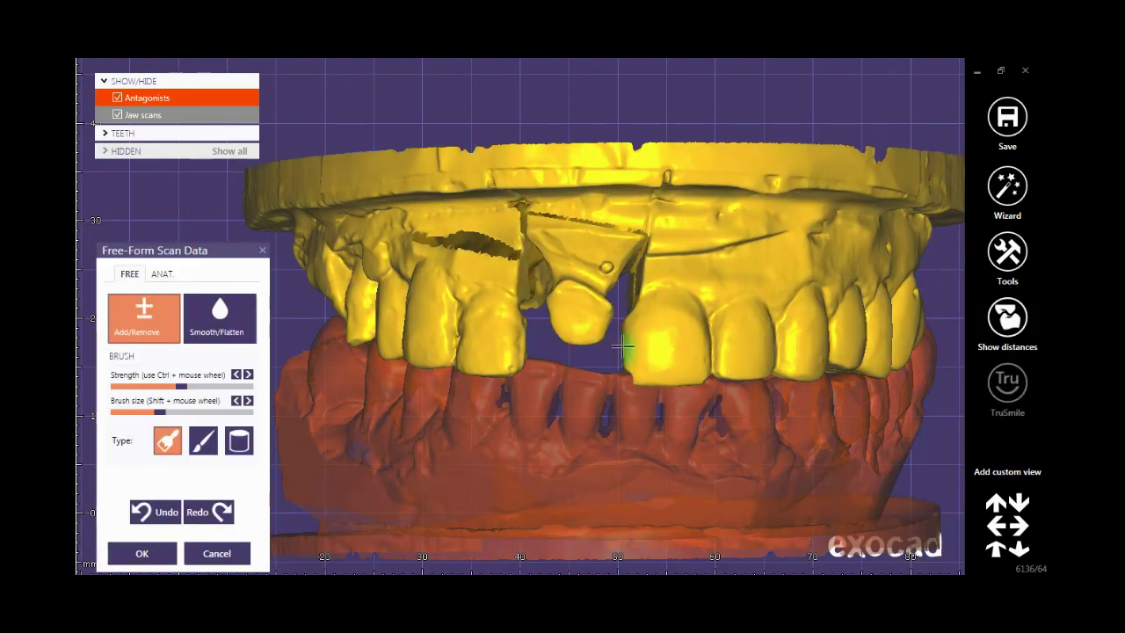
{"action": "scroll", "coordinate": [628, 347], "scroll_direction": "up", "scroll_amount": 3}
{"action": "scroll", "coordinate": [637, 344], "scroll_direction": "down", "scroll_amount": 3}
{"action": "key", "text": "a"}
{"action": "mouse_move", "coordinate": [603, 400]}
{"action": "right_mouse_down"}
{"action": "mouse_move", "coordinate": [592, 410]}
{"action": "mouse_move", "coordinate": [601, 413]}
{"action": "right_mouse_up"}
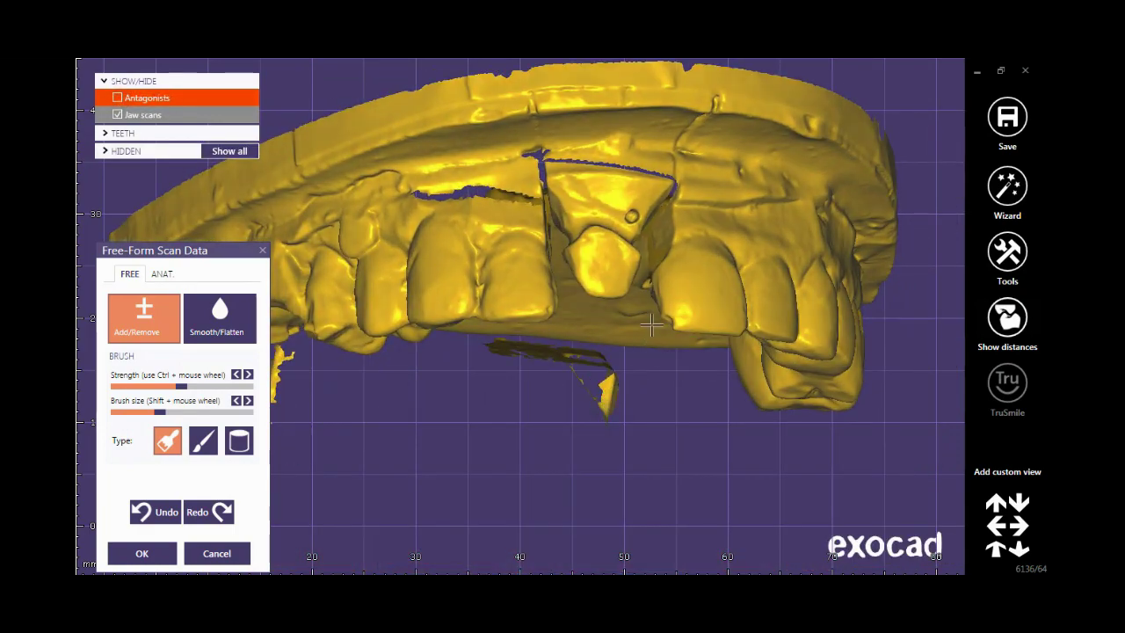
{"action": "scroll", "coordinate": [601, 413], "scroll_direction": "up", "scroll_amount": 5}
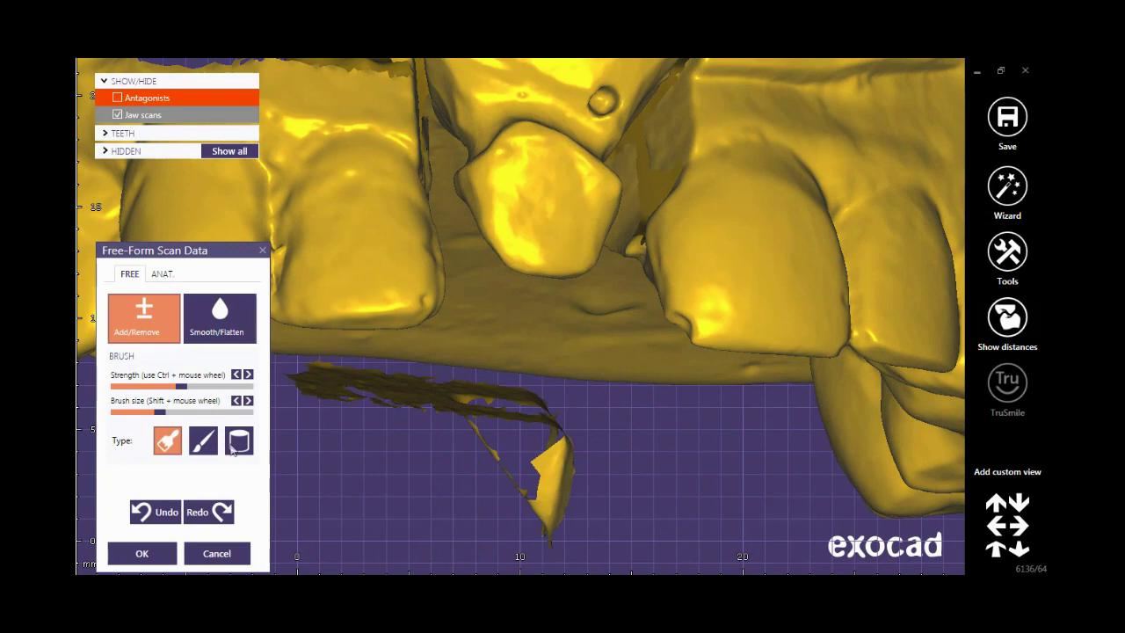
{"action": "left_click_drag", "start_coordinate": [193, 386], "coordinate": [227, 388]}
{"action": "left_click_drag", "start_coordinate": [181, 419], "coordinate": [211, 413]}
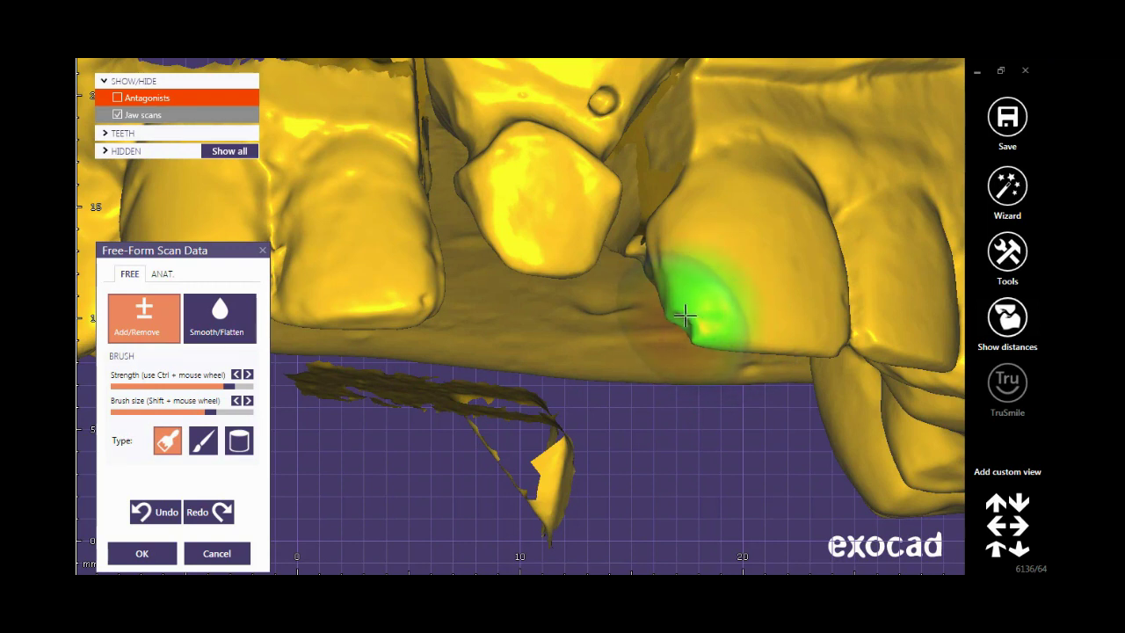
{"action": "left_click", "coordinate": [204, 442]}
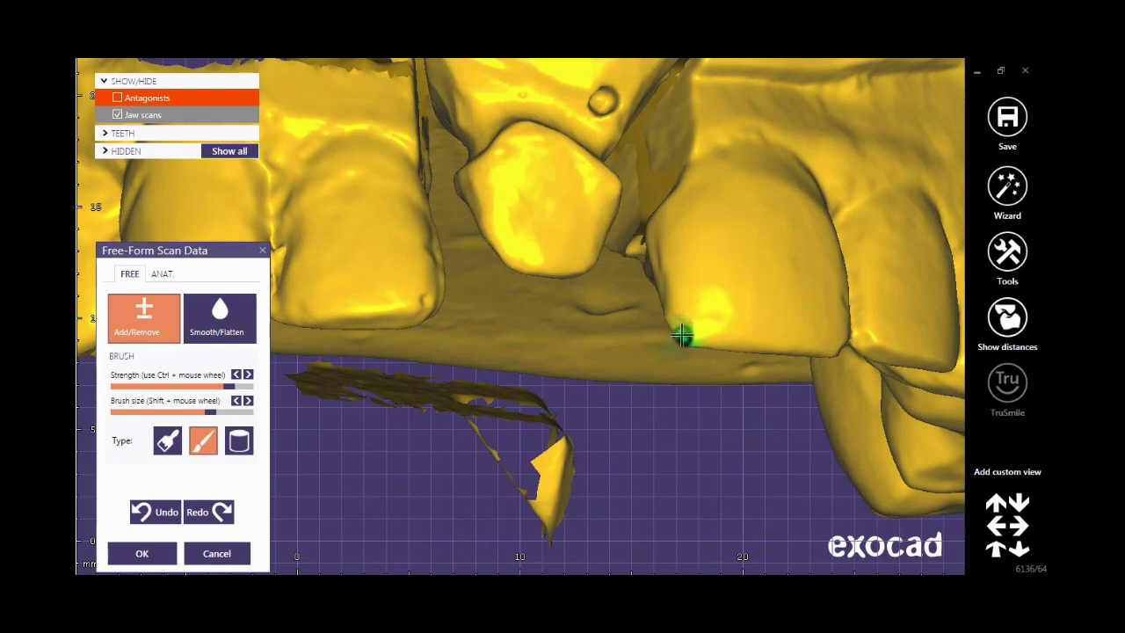
{"action": "mouse_move", "coordinate": [669, 355]}
{"action": "right_mouse_down"}
{"action": "mouse_move", "coordinate": [683, 436]}
{"action": "mouse_move", "coordinate": [588, 515]}
{"action": "mouse_move", "coordinate": [699, 433]}
{"action": "mouse_move", "coordinate": [635, 477]}
{"action": "mouse_move", "coordinate": [472, 465]}
{"action": "right_mouse_up"}
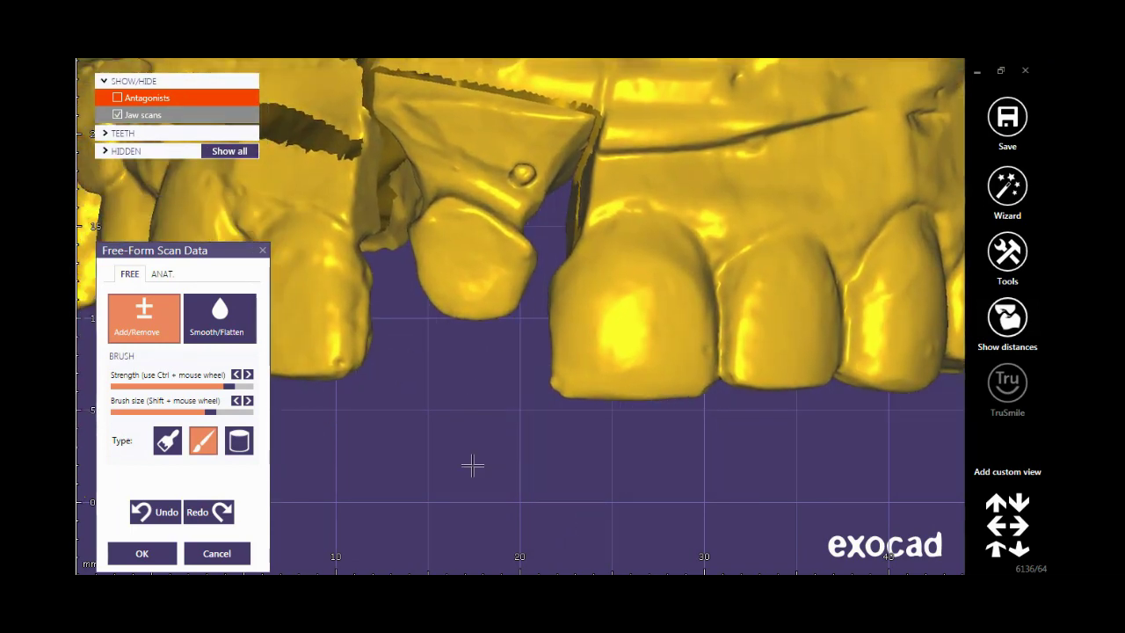
Smooth the incisor edge beside the prep, build up its lower corner, then smooth along the edge
{"action": "left_click", "coordinate": [250, 332]}
{"action": "scroll", "coordinate": [507, 384], "scroll_direction": "up", "scroll_amount": 3}
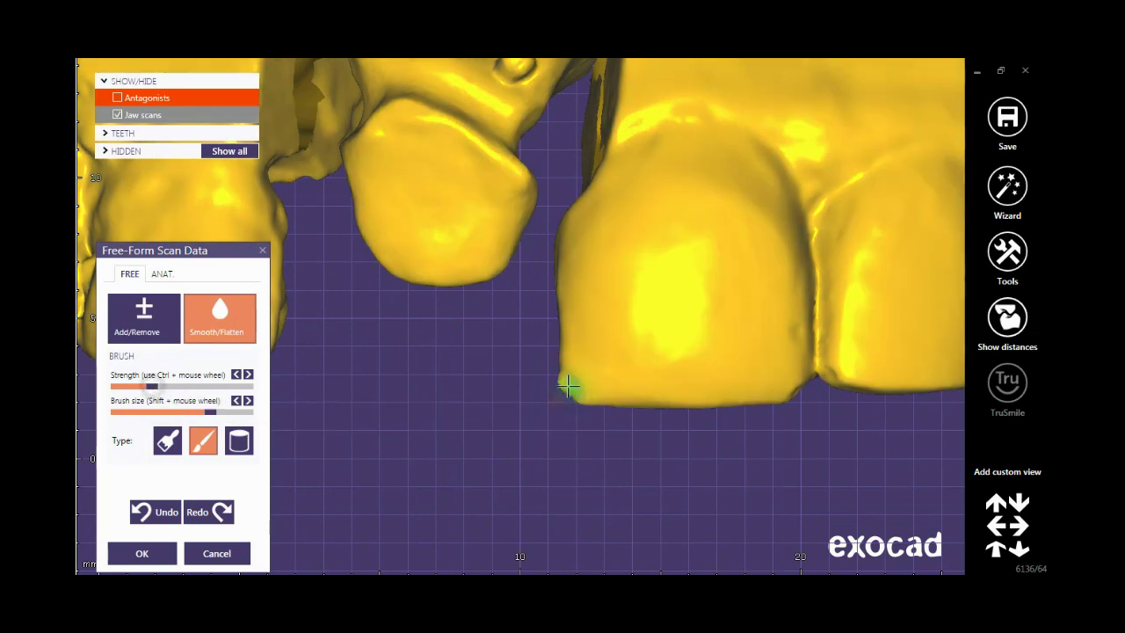
{"action": "scroll", "coordinate": [565, 382], "scroll_direction": "up", "scroll_amount": 3}
{"action": "mouse_move", "coordinate": [557, 378]}
{"action": "left_mouse_down"}
{"action": "mouse_move", "coordinate": [558, 348]}
{"action": "mouse_move", "coordinate": [568, 391]}
{"action": "left_mouse_up"}
{"action": "left_click", "coordinate": [158, 333]}
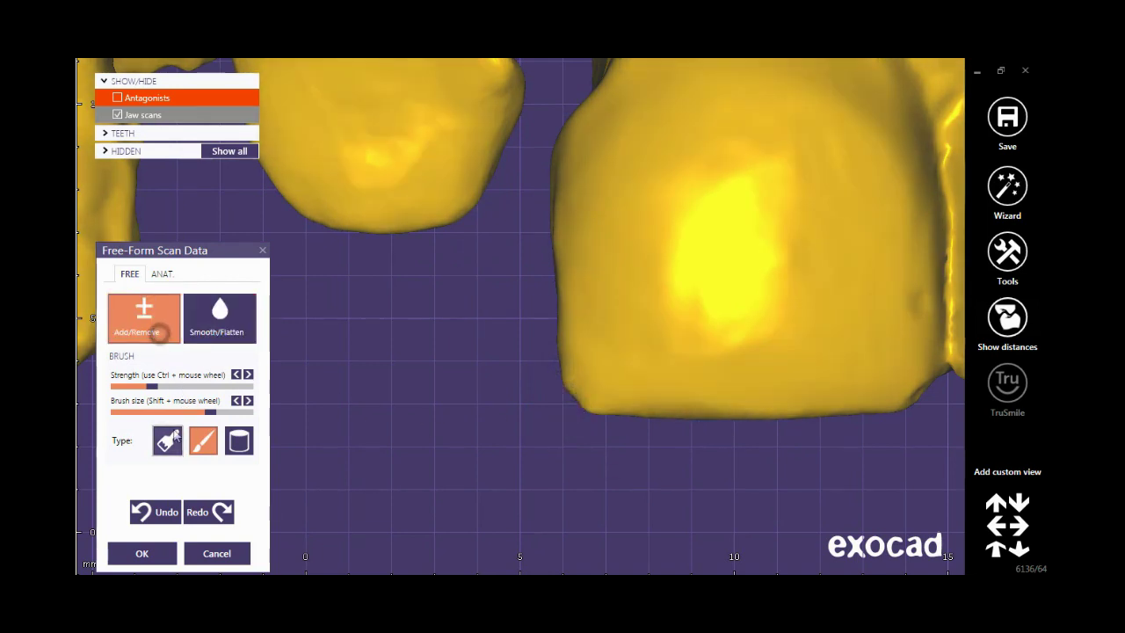
{"action": "left_click_drag", "start_coordinate": [572, 397], "coordinate": [575, 396]}
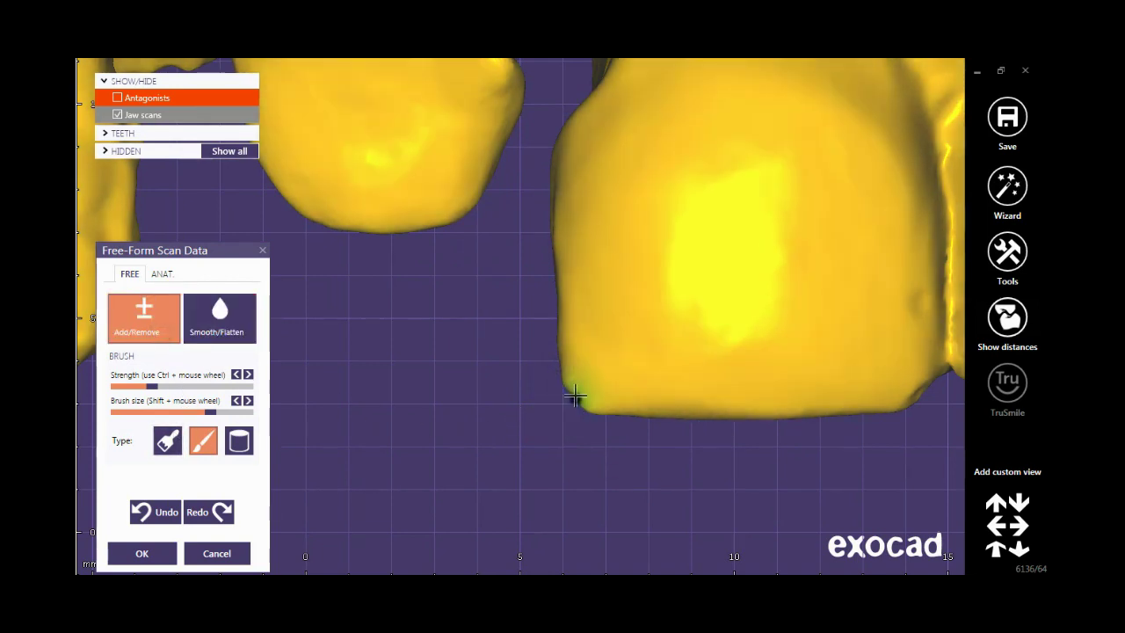
{"action": "mouse_move", "coordinate": [569, 395]}
{"action": "left_mouse_down"}
{"action": "mouse_move", "coordinate": [540, 409]}
{"action": "mouse_move", "coordinate": [586, 409]}
{"action": "left_mouse_up"}
{"action": "key", "text": "shift"}
{"action": "scroll", "coordinate": [586, 457], "scroll_direction": "down", "scroll_amount": 5}
{"action": "right_click_drag", "start_coordinate": [586, 471], "coordinate": [537, 501]}
{"action": "scroll", "coordinate": [646, 467], "scroll_direction": "down", "scroll_amount": 2}
Apply the free-form sculpting edits and select the lower antagonist jaw scan
{"action": "left_click", "coordinate": [155, 559]}
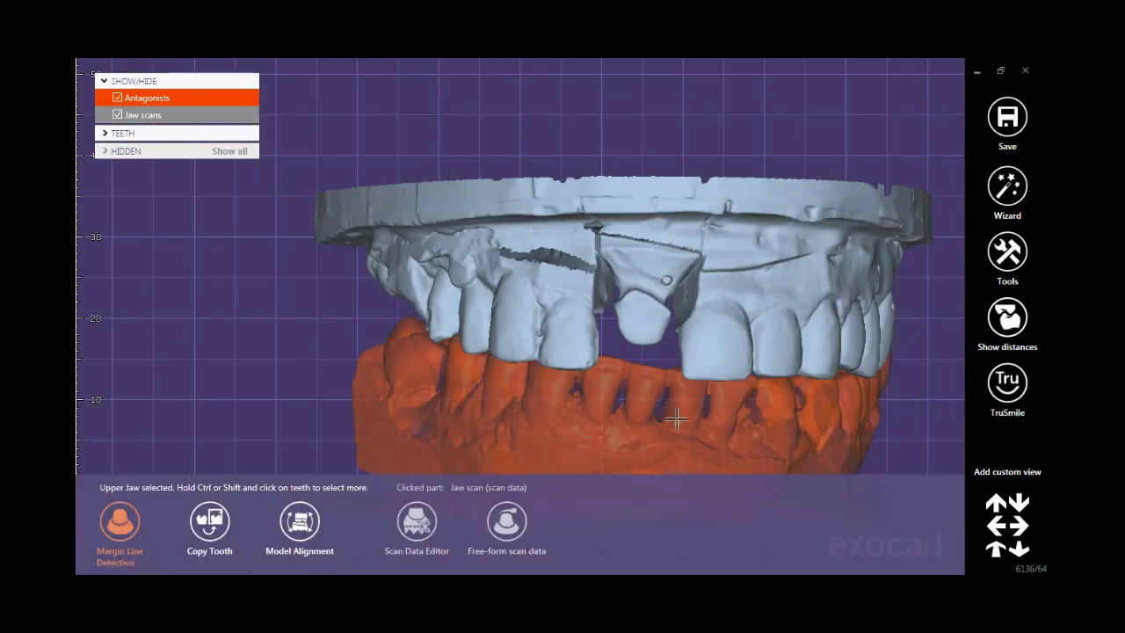
{"action": "right_click_drag", "start_coordinate": [675, 419], "coordinate": [665, 384]}
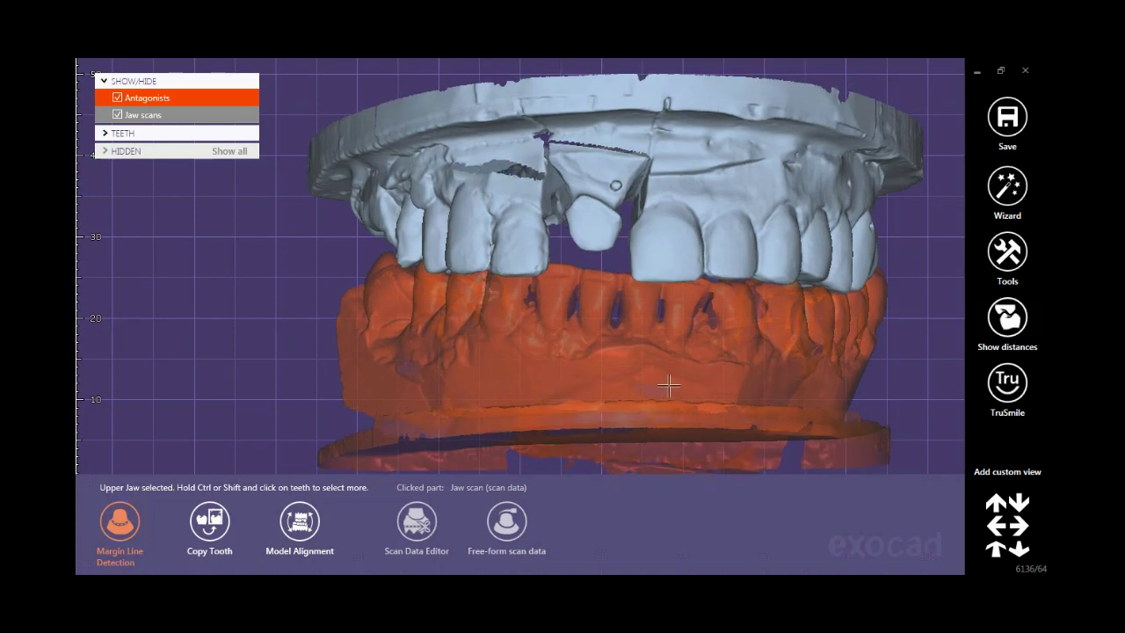
{"action": "left_click", "coordinate": [667, 376]}
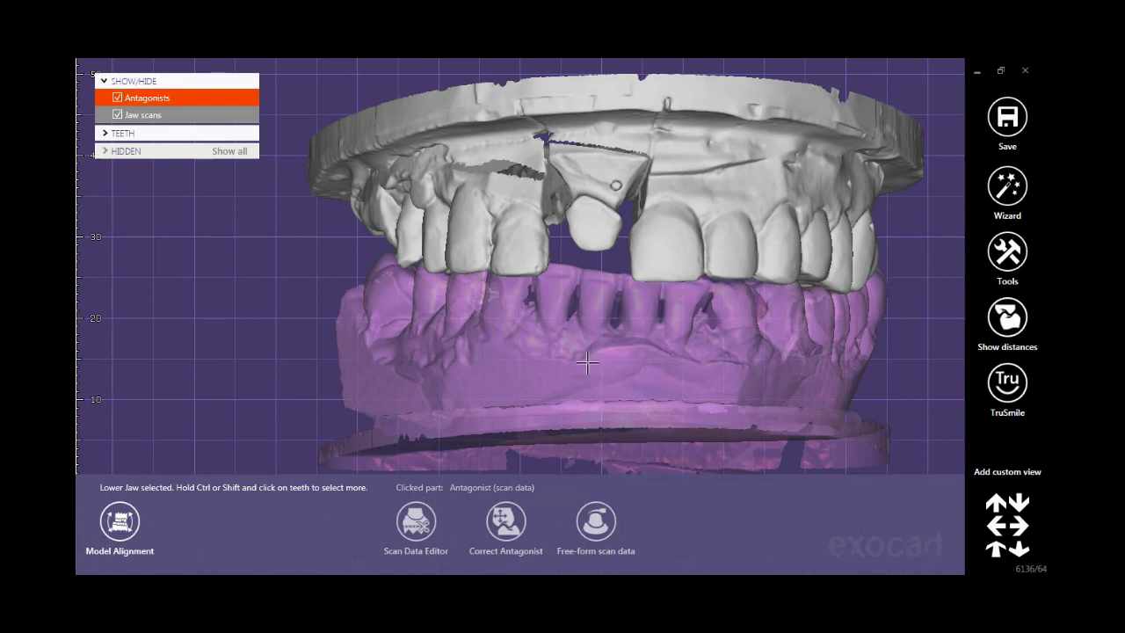
{"action": "left_click", "coordinate": [422, 527]}
{"action": "right_click_drag", "start_coordinate": [611, 404], "coordinate": [608, 401]}
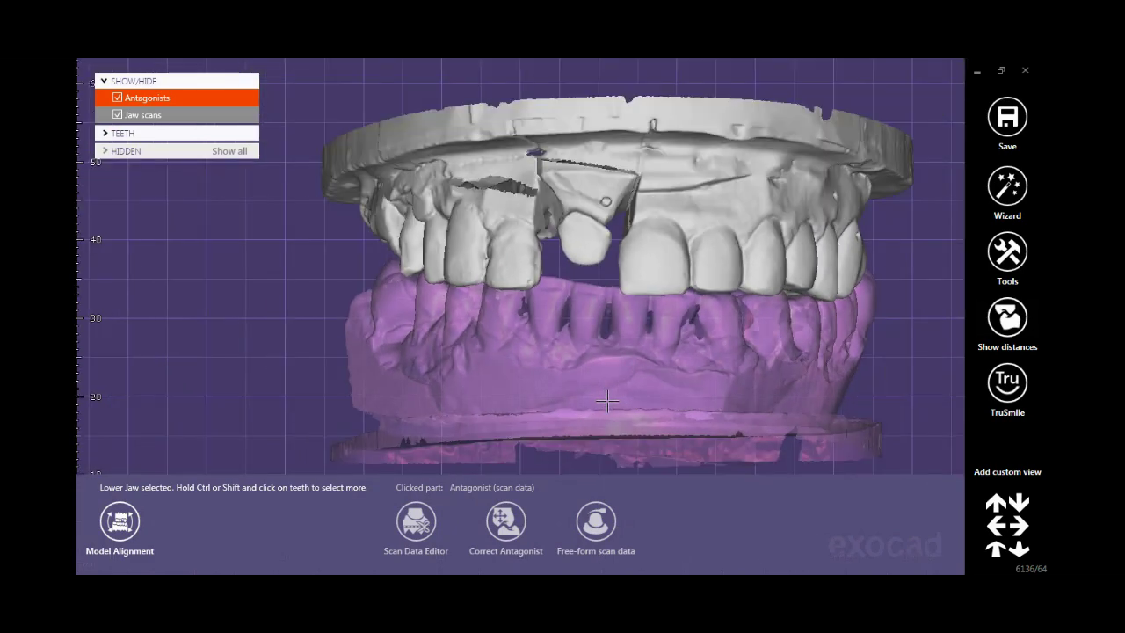
Open Correct Antagonist, try Correct height and Correct position shifts, then undo the last shift
{"action": "left_click", "coordinate": [510, 510]}
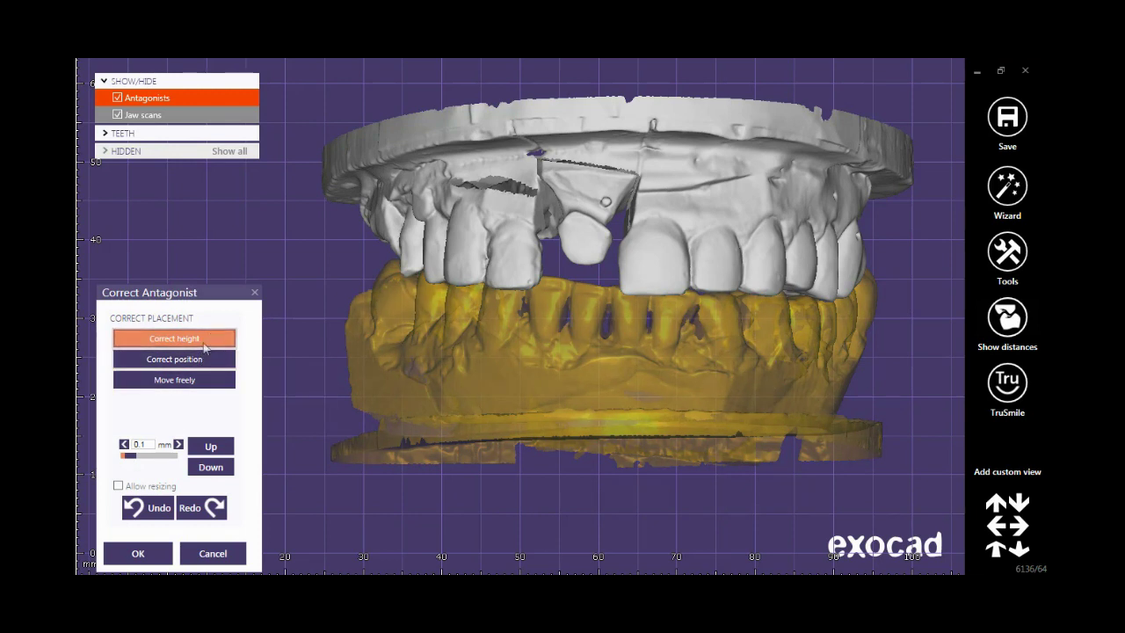
{"action": "mouse_move", "coordinate": [538, 404]}
{"action": "left_mouse_down"}
{"action": "mouse_move", "coordinate": [538, 356]}
{"action": "mouse_move", "coordinate": [541, 378]}
{"action": "mouse_move", "coordinate": [697, 355]}
{"action": "mouse_move", "coordinate": [686, 401]}
{"action": "left_mouse_up"}
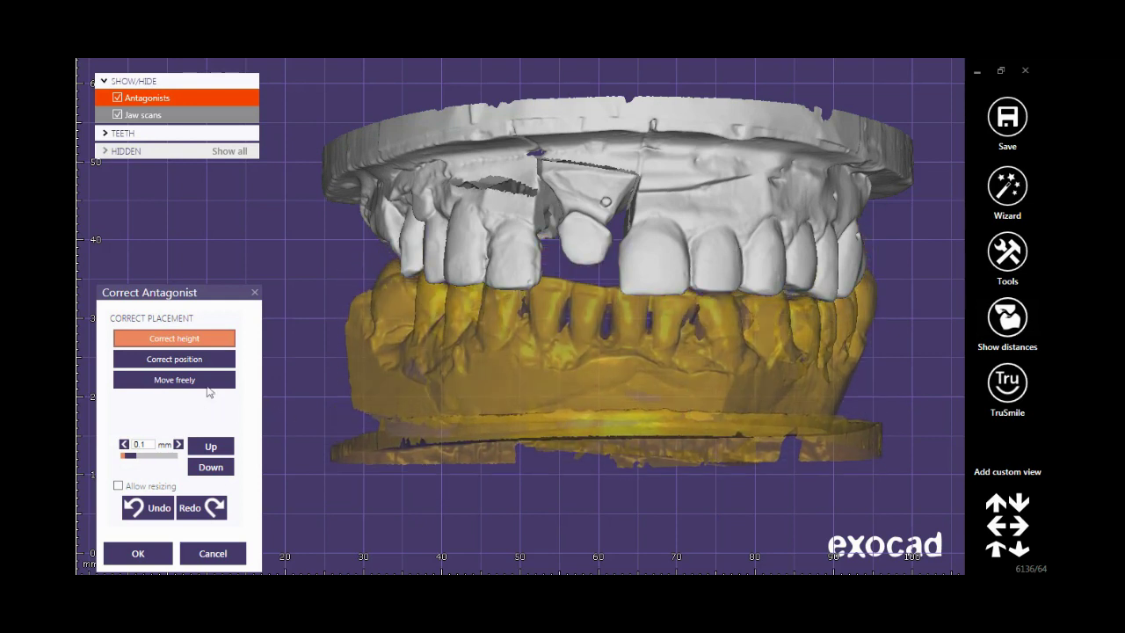
{"action": "left_click", "coordinate": [208, 359]}
{"action": "mouse_move", "coordinate": [552, 386]}
{"action": "left_mouse_down"}
{"action": "mouse_move", "coordinate": [454, 381]}
{"action": "mouse_move", "coordinate": [602, 377]}
{"action": "mouse_move", "coordinate": [462, 378]}
{"action": "mouse_move", "coordinate": [537, 388]}
{"action": "left_mouse_up"}
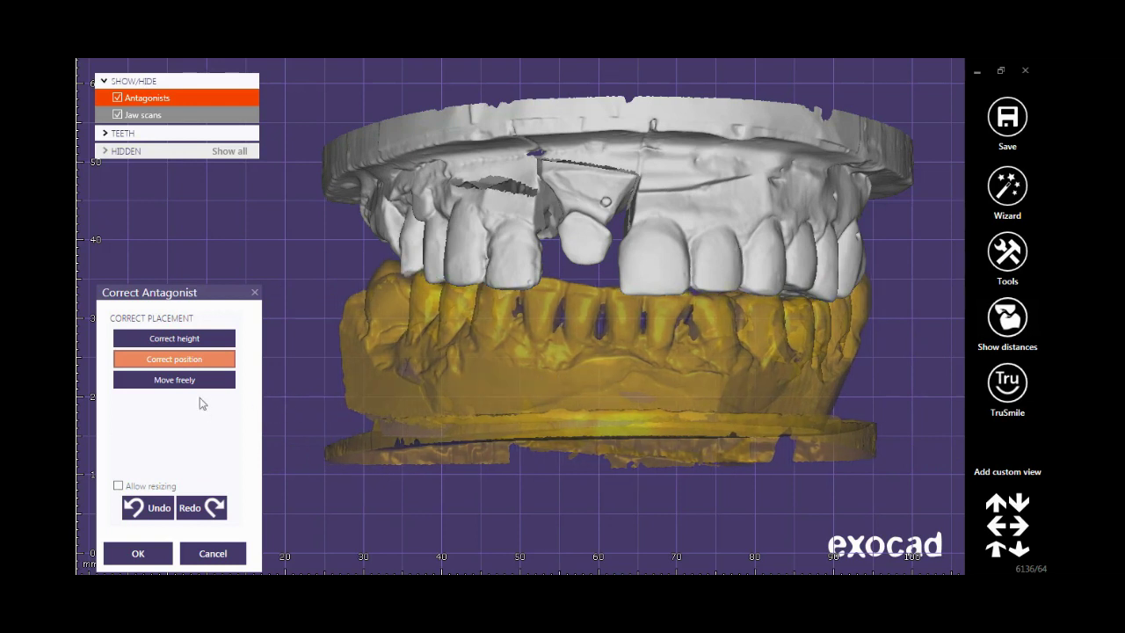
{"action": "left_click", "coordinate": [149, 508]}
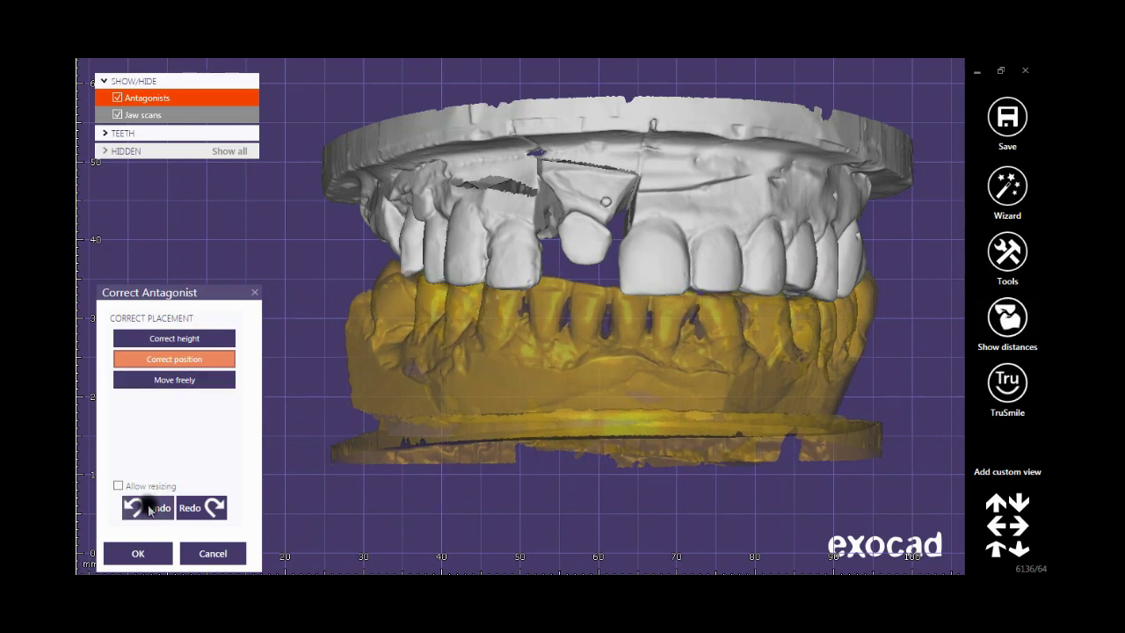
With Move freely, trial-lower the antagonist against the upper jaw, then revert it to its earlier pose
{"action": "left_click", "coordinate": [176, 380]}
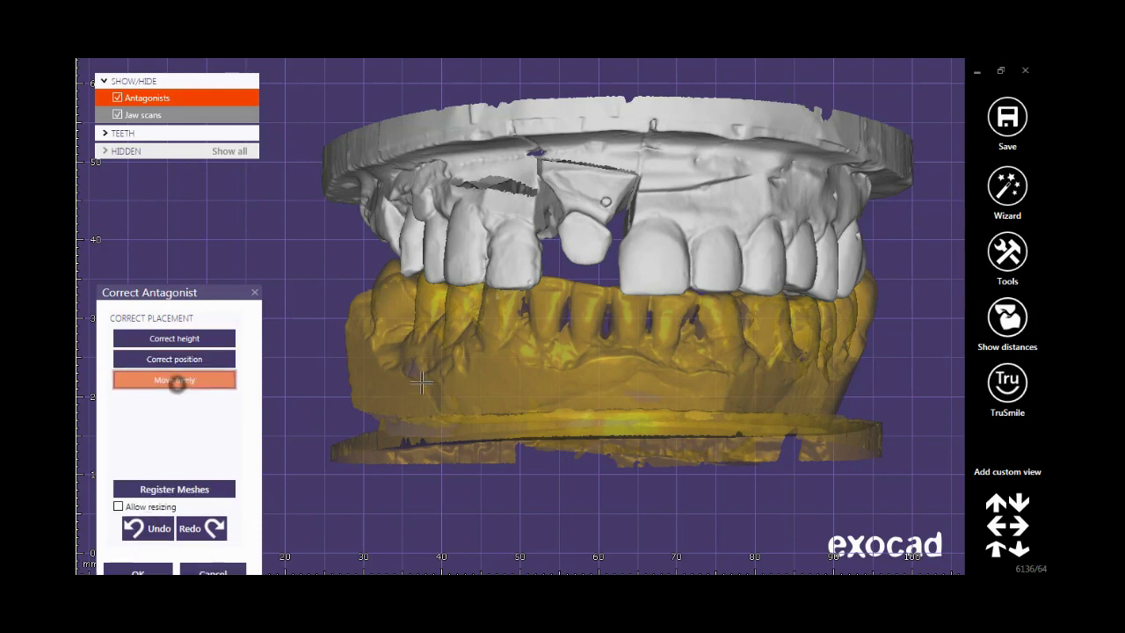
{"action": "right_click_drag", "start_coordinate": [562, 462], "coordinate": [648, 464]}
{"action": "scroll", "coordinate": [647, 464], "scroll_direction": "up", "scroll_amount": 3}
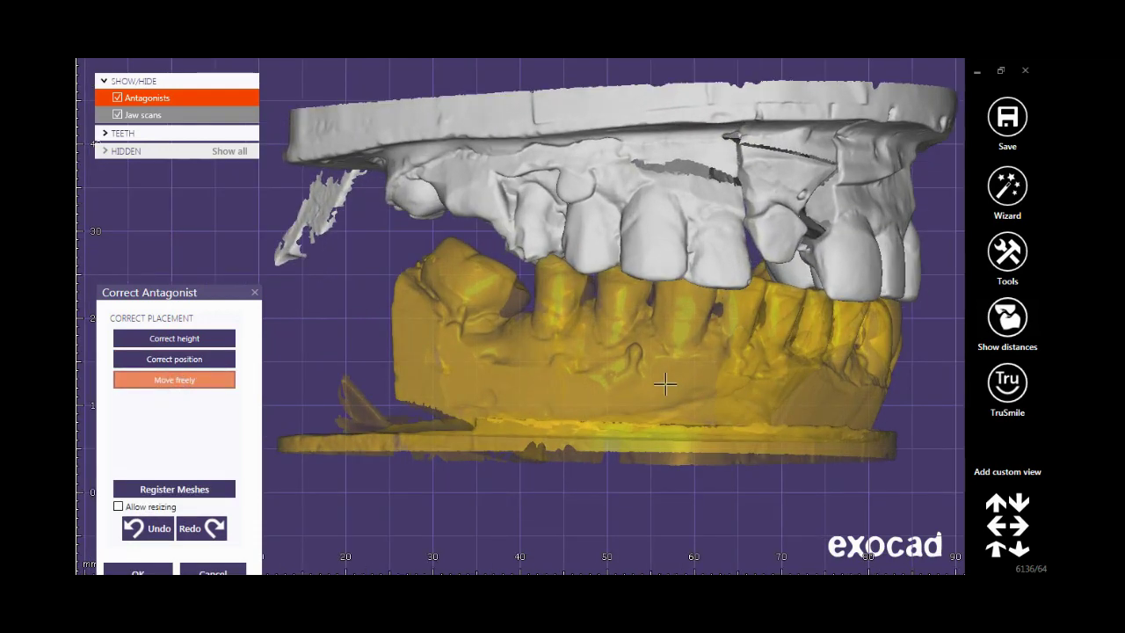
{"action": "left_click_drag", "start_coordinate": [663, 388], "coordinate": [663, 390]}
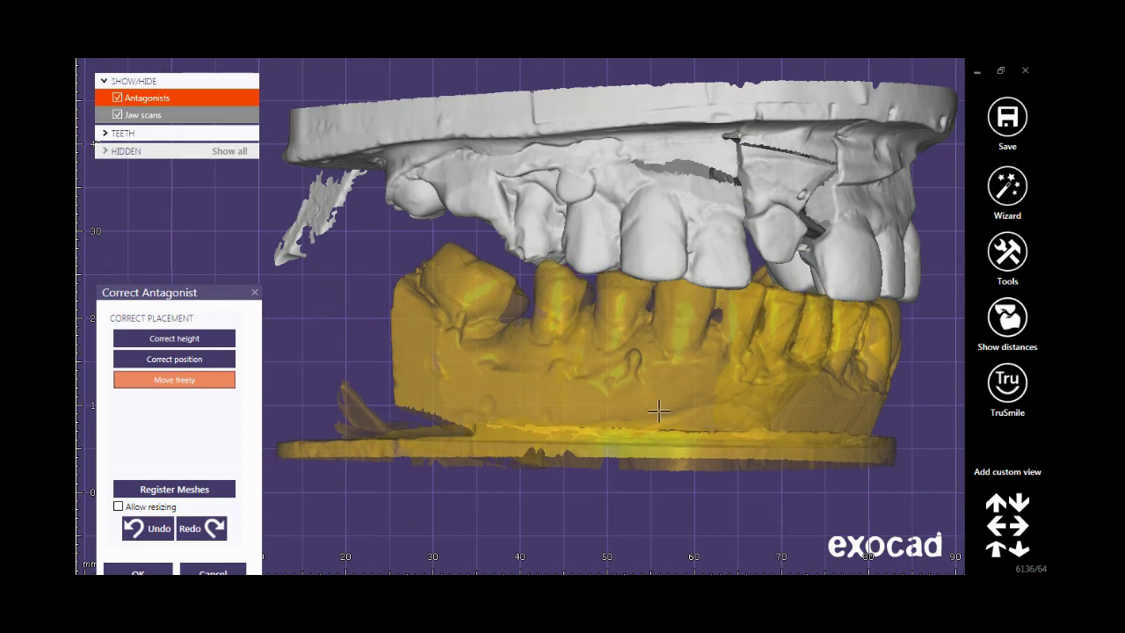
{"action": "scroll", "coordinate": [659, 410], "scroll_direction": "down", "scroll_amount": 2}
{"action": "right_click_drag", "start_coordinate": [659, 417], "coordinate": [686, 328]}
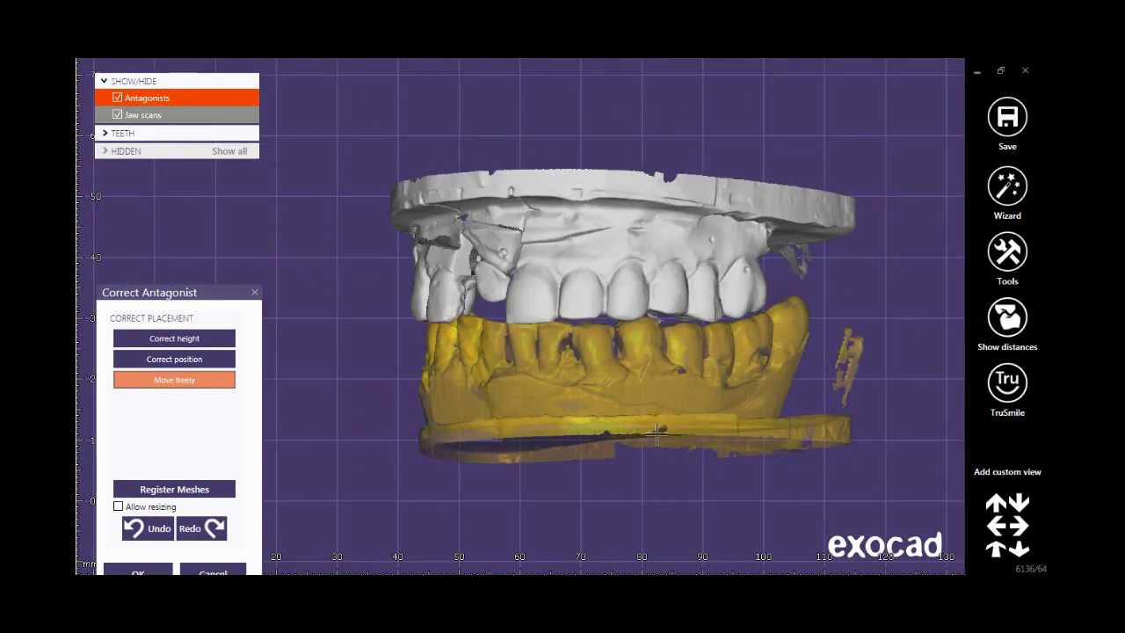
{"action": "mouse_move", "coordinate": [665, 436]}
{"action": "right_mouse_down"}
{"action": "mouse_move", "coordinate": [695, 444]}
{"action": "mouse_move", "coordinate": [658, 440]}
{"action": "right_mouse_up"}
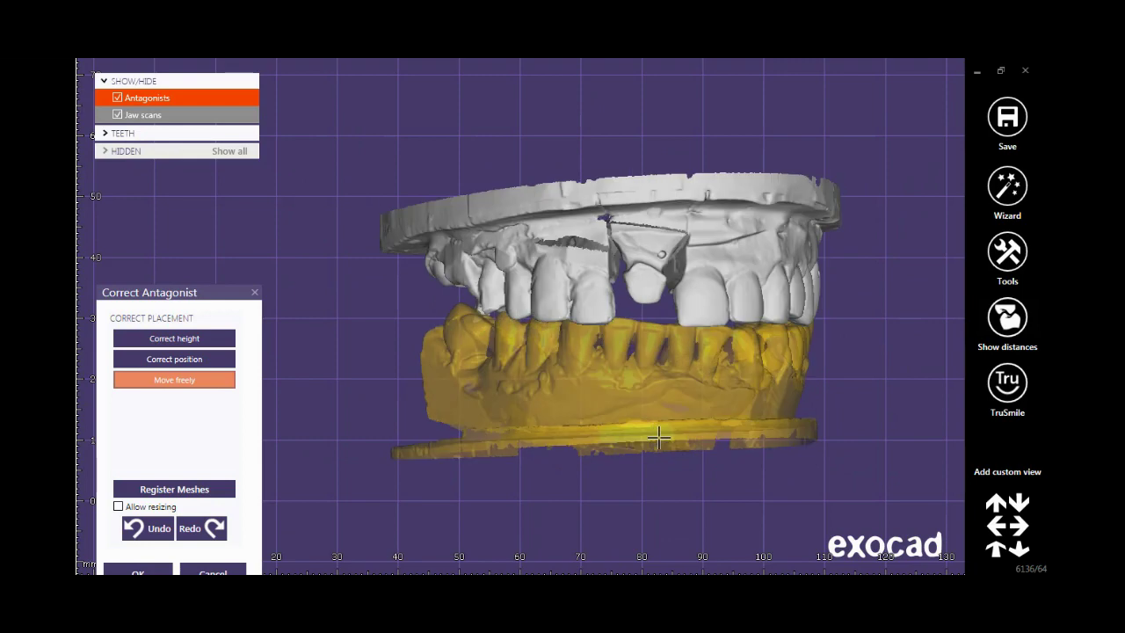
{"action": "left_click", "coordinate": [158, 530]}
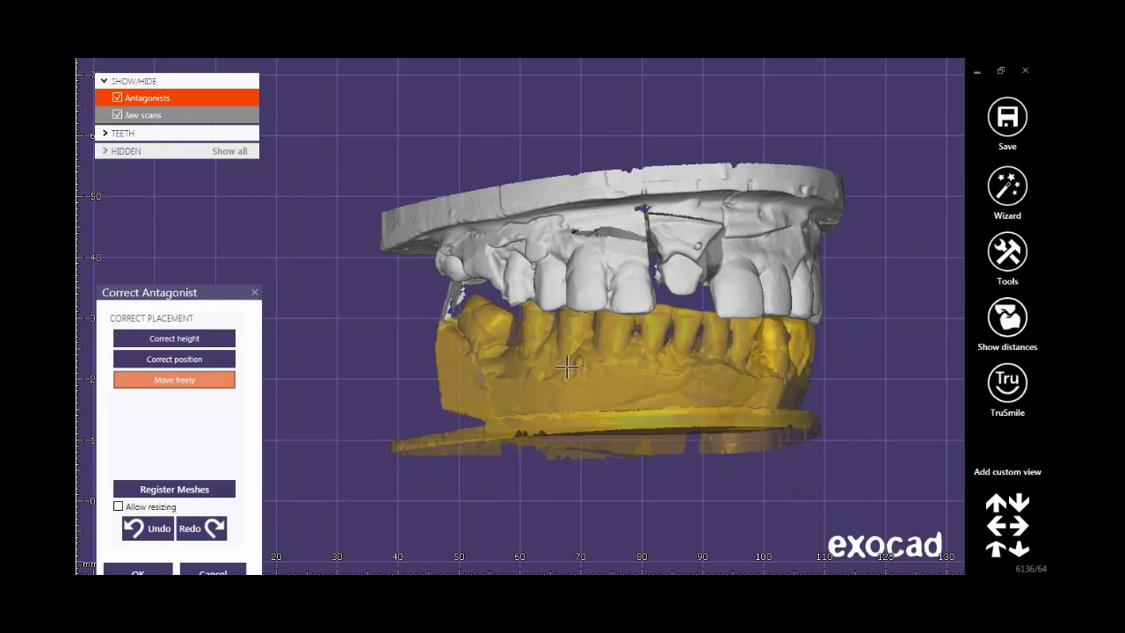
Shift and tilt the lower jaw into contact with the upper jaw and confirm the placement
{"action": "right_click_drag", "start_coordinate": [861, 422], "coordinate": [660, 414]}
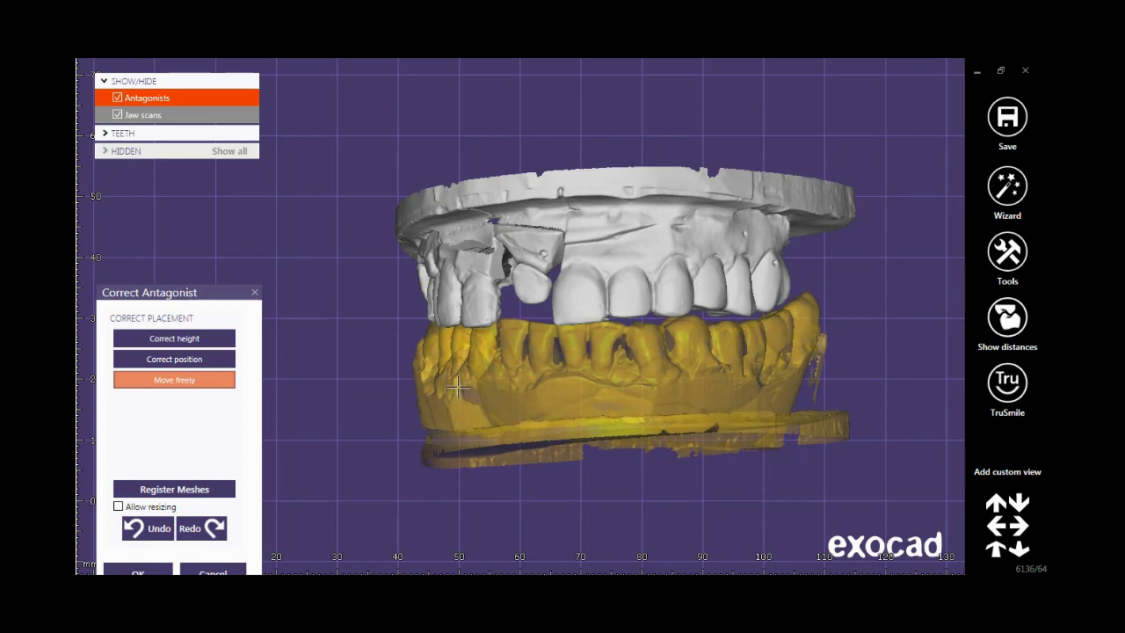
{"action": "right_click_drag", "start_coordinate": [486, 451], "coordinate": [491, 454]}
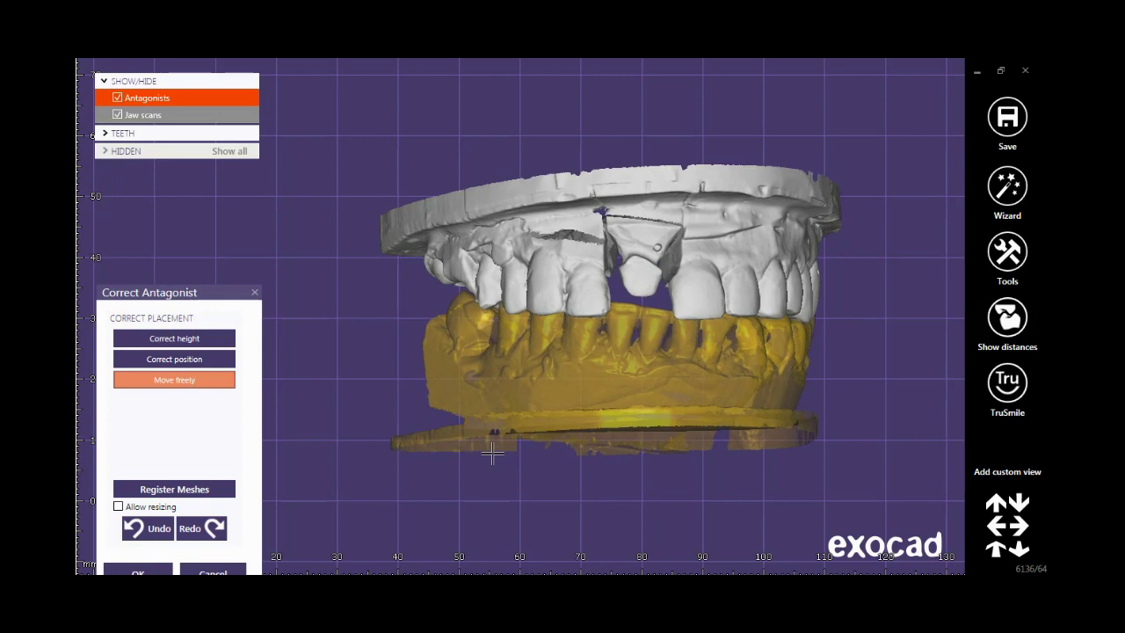
{"action": "scroll", "coordinate": [564, 411], "scroll_direction": "up", "scroll_amount": 3}
{"action": "left_click_drag", "start_coordinate": [571, 406], "coordinate": [577, 401]}
{"action": "right_click_drag", "start_coordinate": [589, 451], "coordinate": [598, 462]}
{"action": "scroll", "coordinate": [603, 492], "scroll_direction": "down", "scroll_amount": 3}
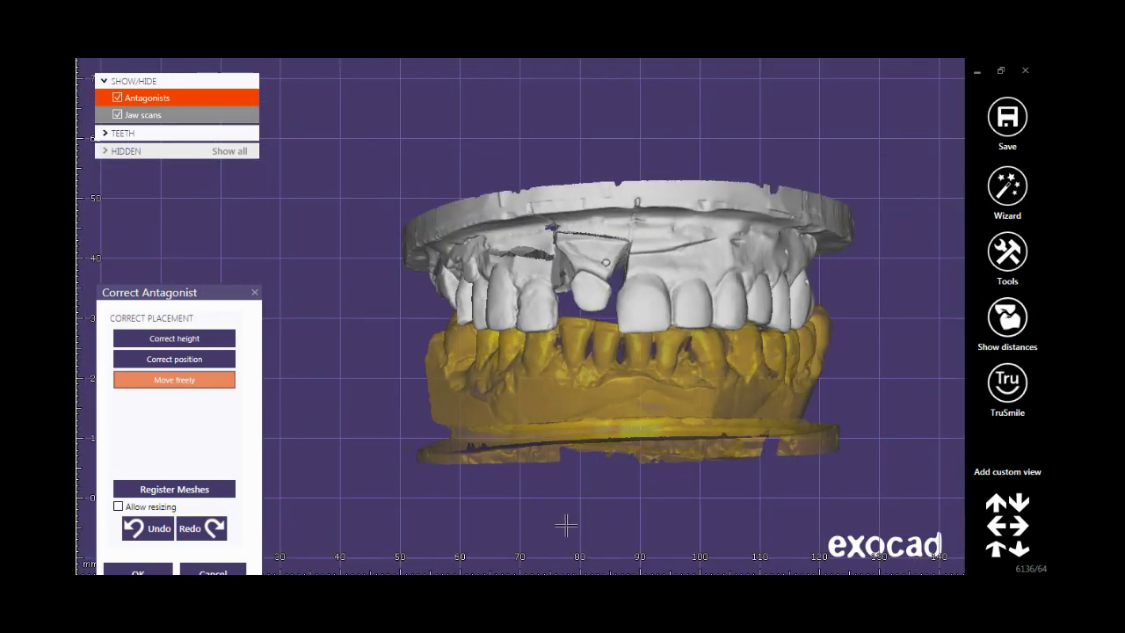
{"action": "middle_click_drag", "start_coordinate": [427, 507], "coordinate": [422, 460]}
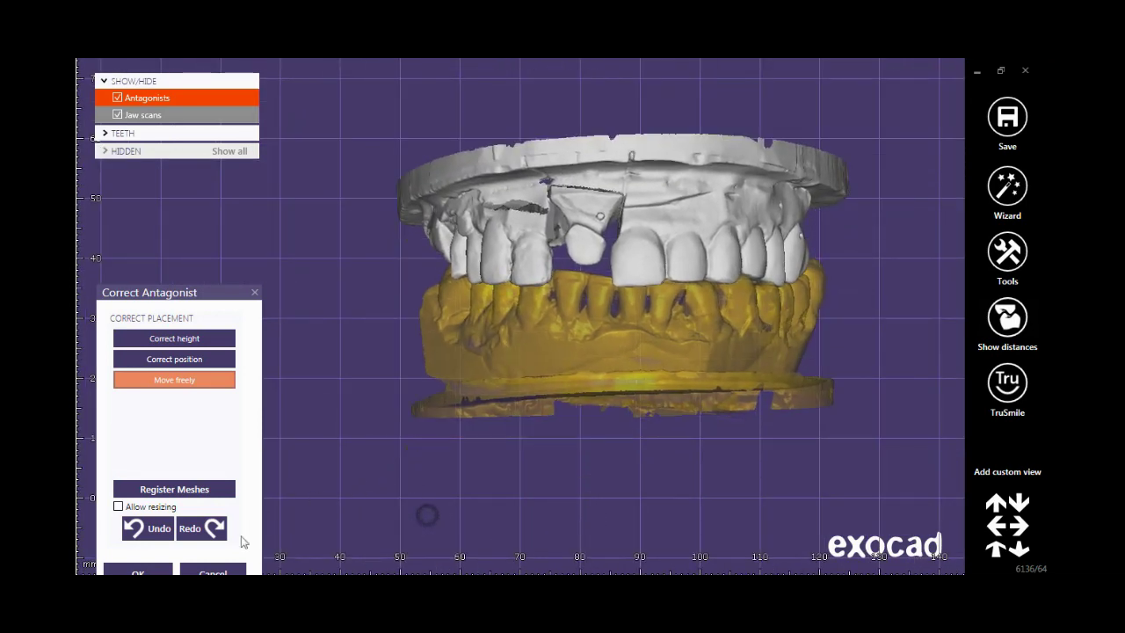
{"action": "left_click", "coordinate": [160, 572]}
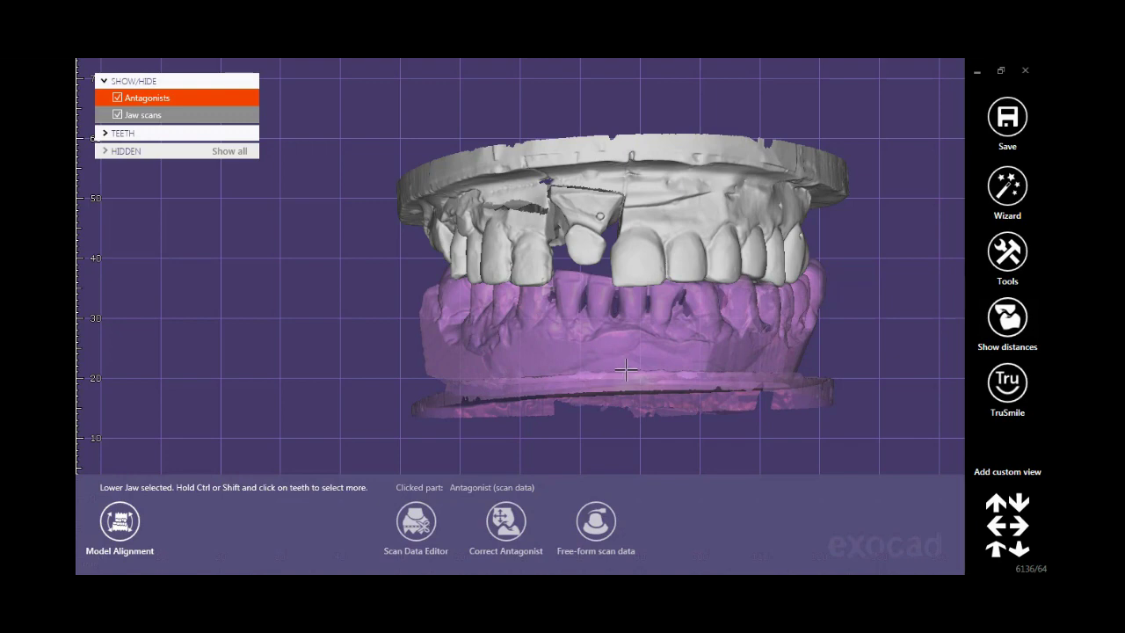
{"action": "left_click", "coordinate": [596, 521]}
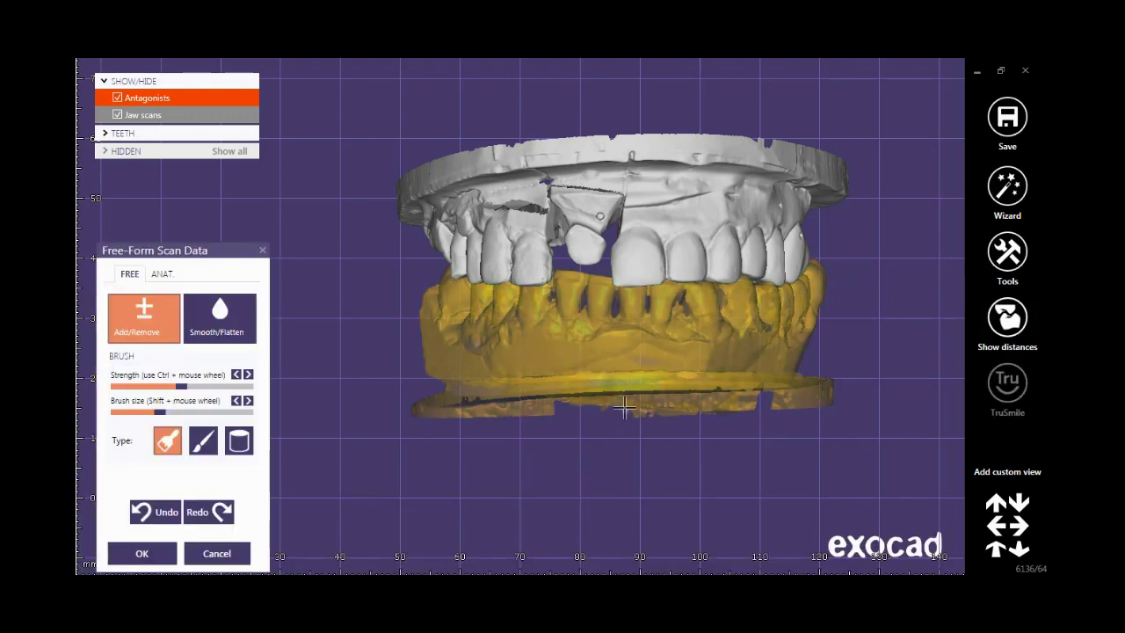
{"action": "scroll", "coordinate": [567, 303], "scroll_direction": "up", "scroll_amount": 5}
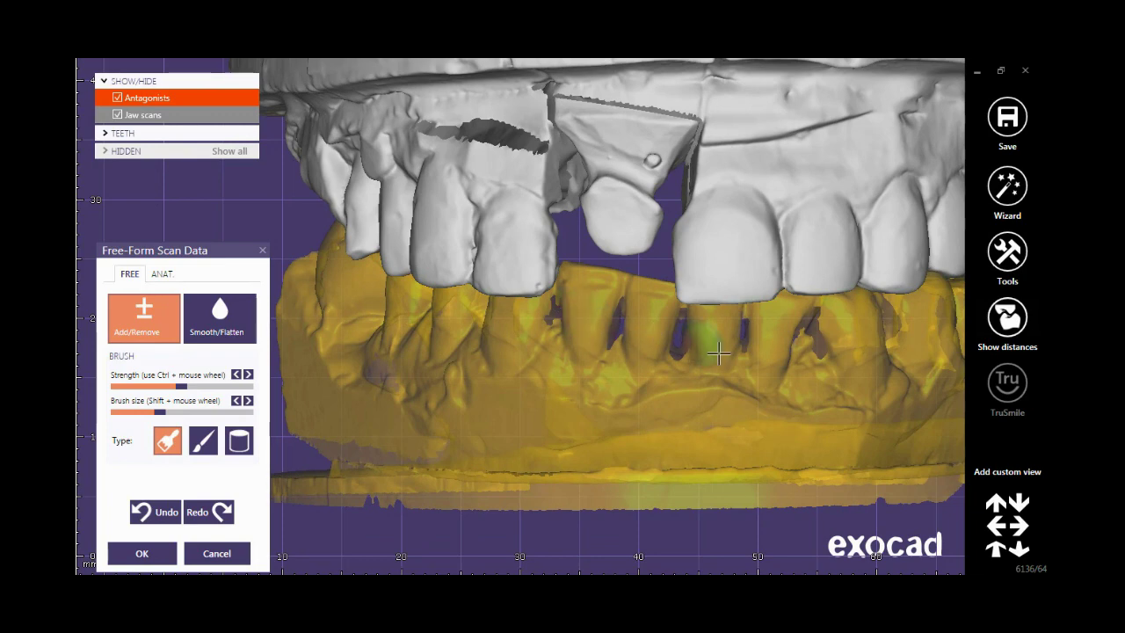
{"action": "scroll", "coordinate": [732, 410], "scroll_direction": "down", "scroll_amount": 4}
{"action": "right_click_drag", "start_coordinate": [733, 410], "coordinate": [625, 373]}
{"action": "scroll", "coordinate": [626, 372], "scroll_direction": "up", "scroll_amount": 4}
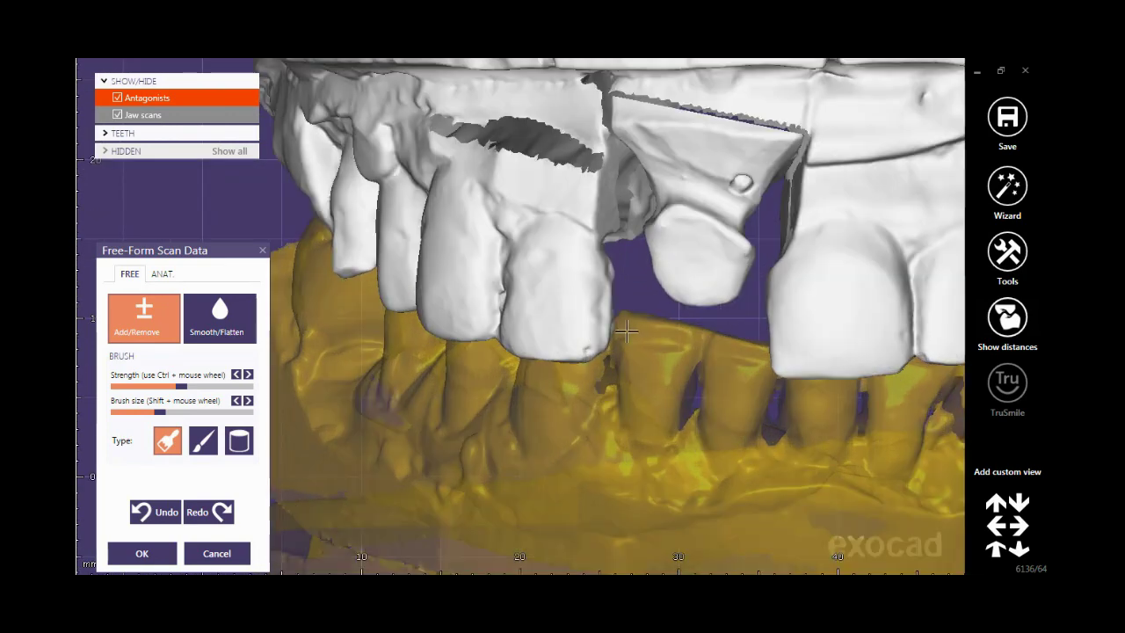
{"action": "scroll", "coordinate": [670, 441], "scroll_direction": "down", "scroll_amount": 6}
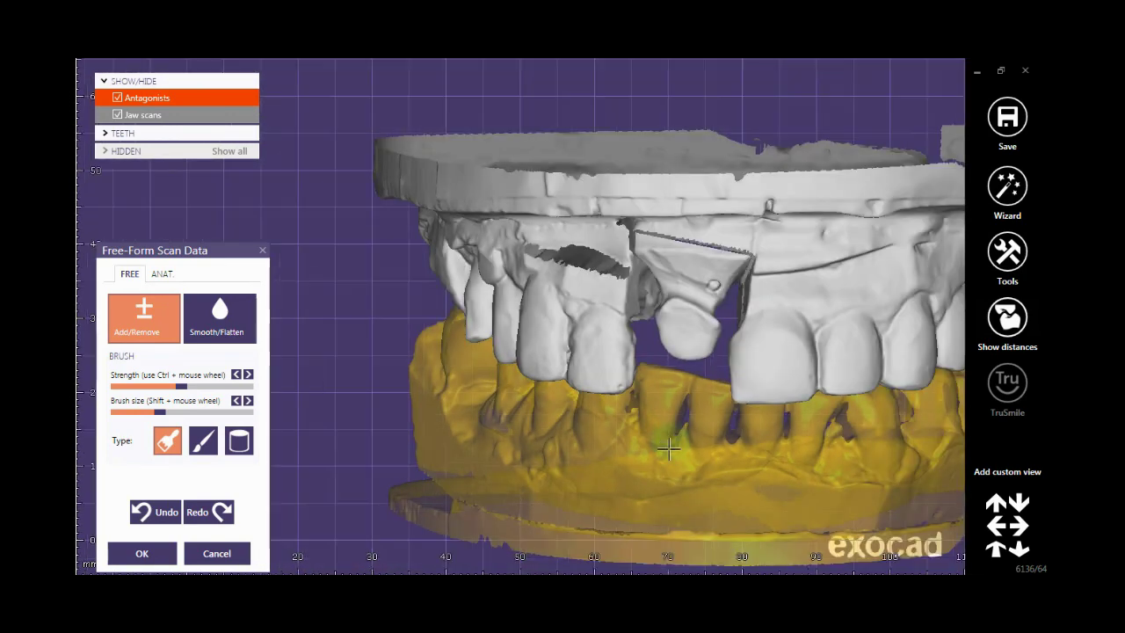
{"action": "left_click", "coordinate": [235, 554]}
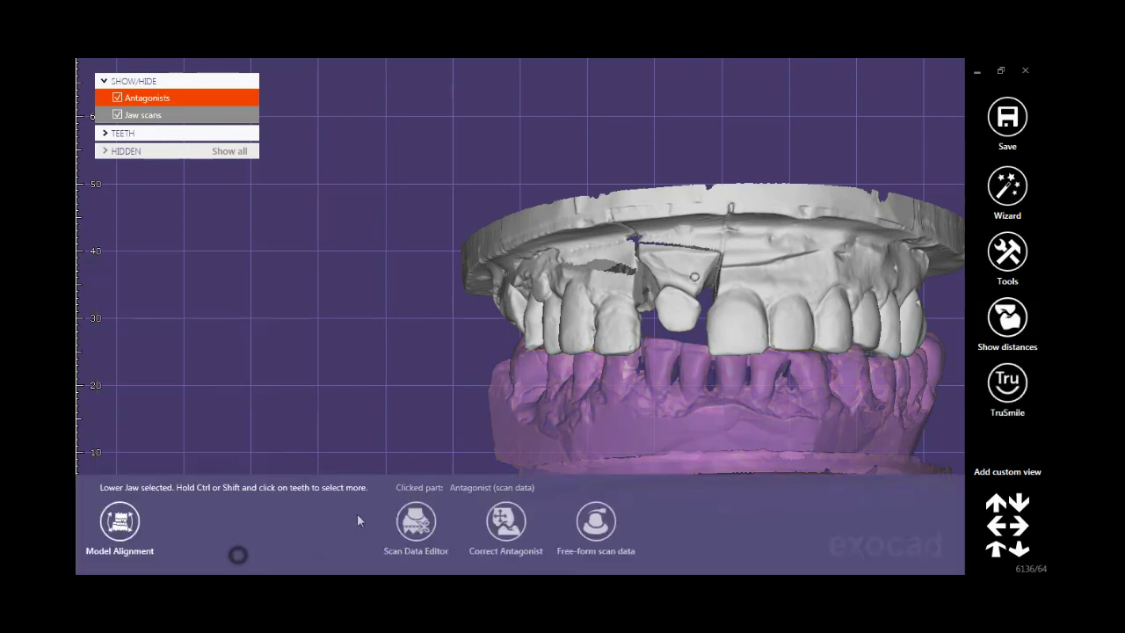
Close the lower antagonist scan's small holes with a raised size threshold and confirm the edits
{"action": "left_click", "coordinate": [413, 521]}
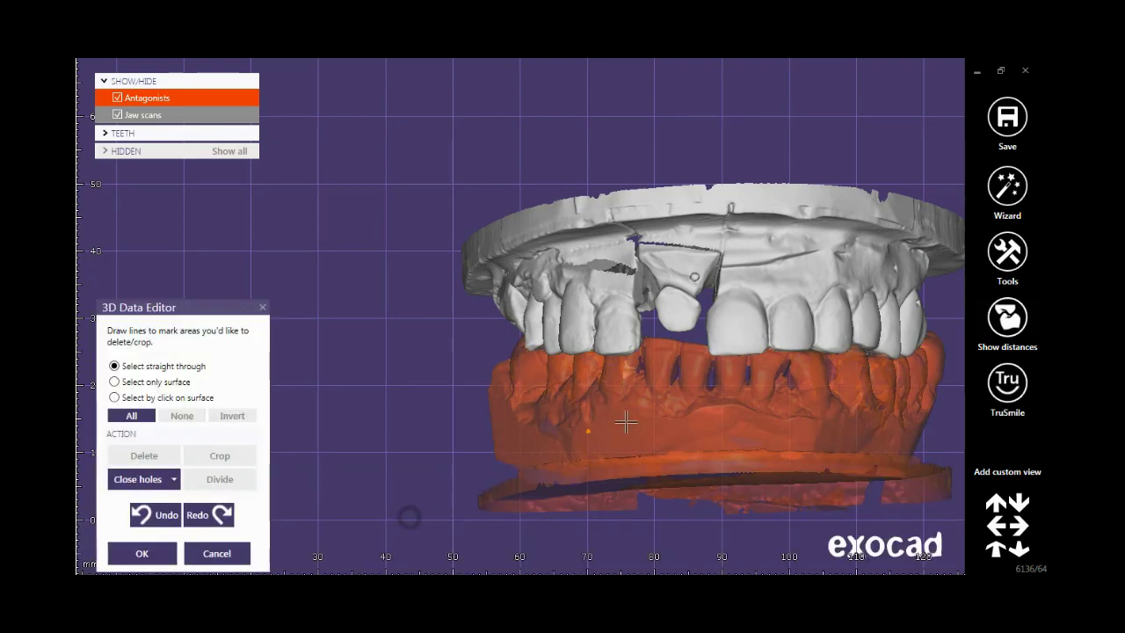
{"action": "left_click", "coordinate": [160, 475]}
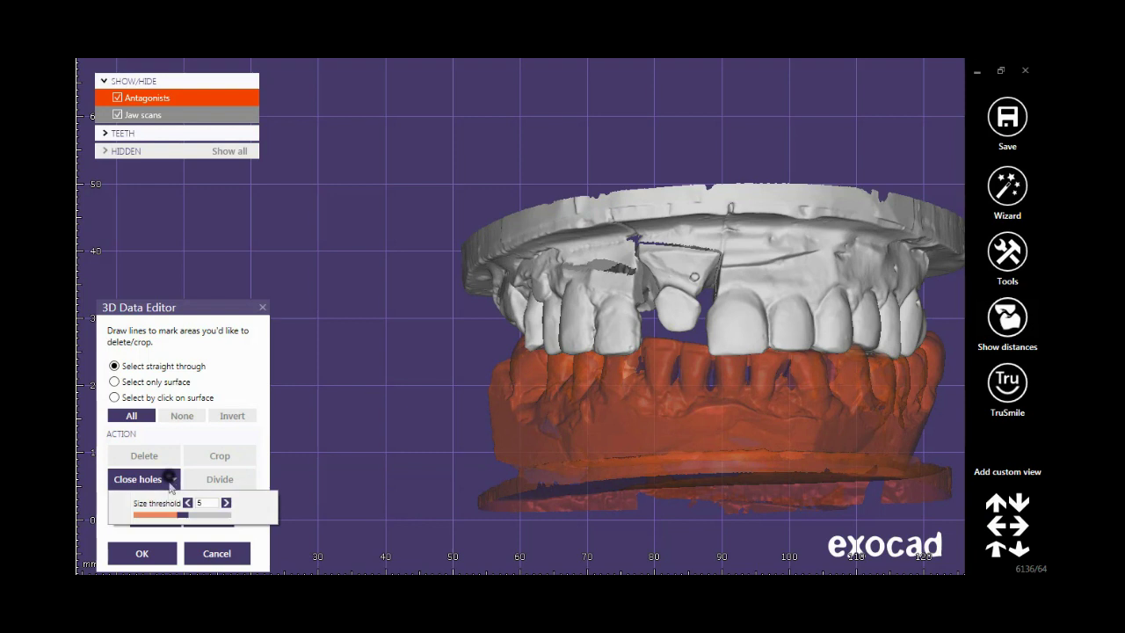
{"action": "left_click", "coordinate": [218, 515]}
{"action": "left_click", "coordinate": [163, 481]}
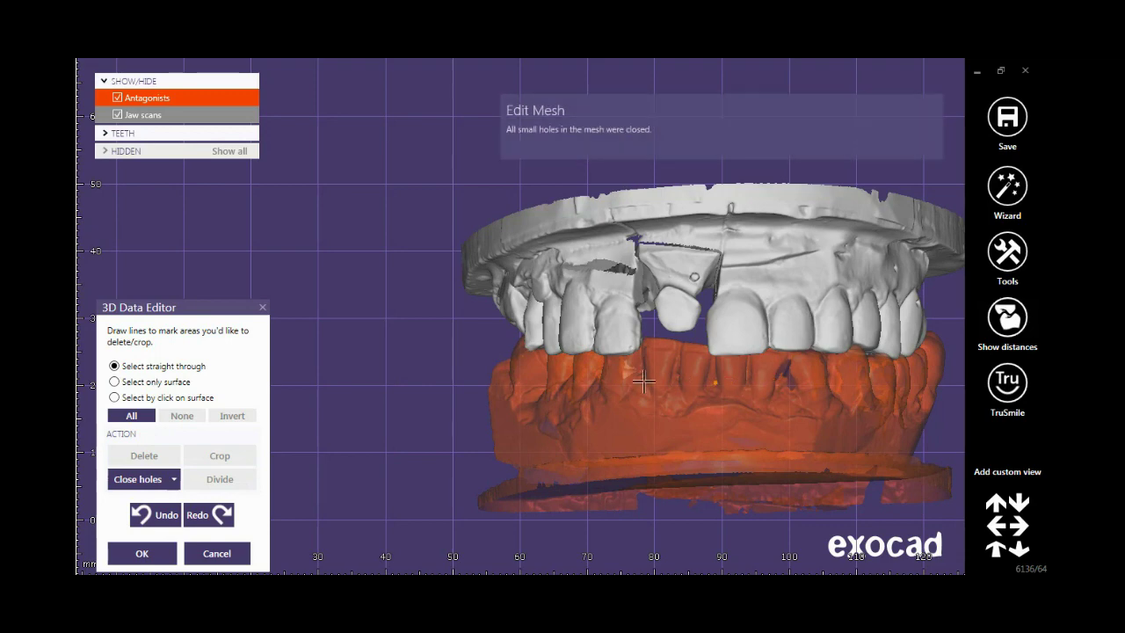
{"action": "scroll", "coordinate": [459, 417], "scroll_direction": "down", "scroll_amount": 3}
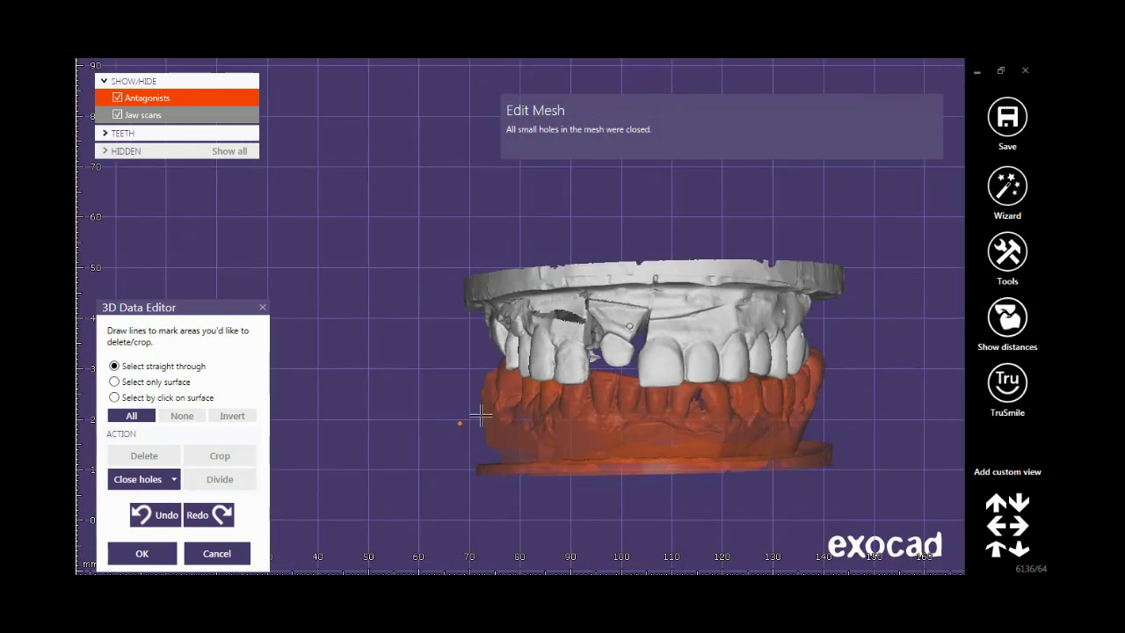
{"action": "scroll", "coordinate": [547, 393], "scroll_direction": "up", "scroll_amount": 2}
{"action": "left_click", "coordinate": [145, 552]}
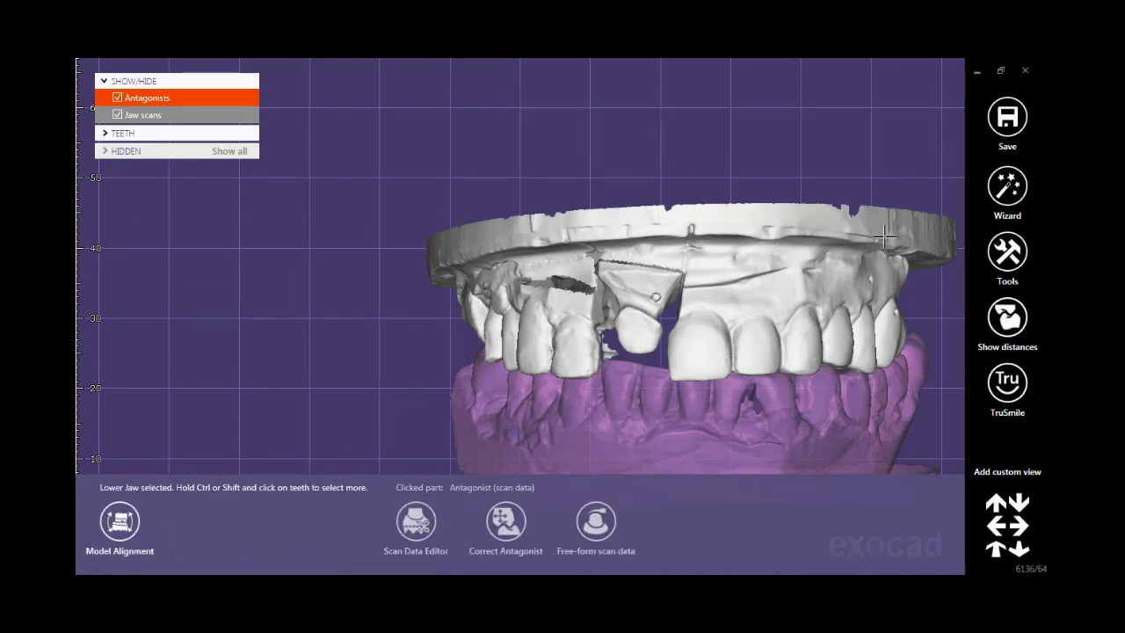
Return to the Wizard at Margin Line Detection for the prepared tooth
{"action": "left_click", "coordinate": [1001, 195]}
{"action": "scroll", "coordinate": [351, 318], "scroll_direction": "down", "scroll_amount": 2}
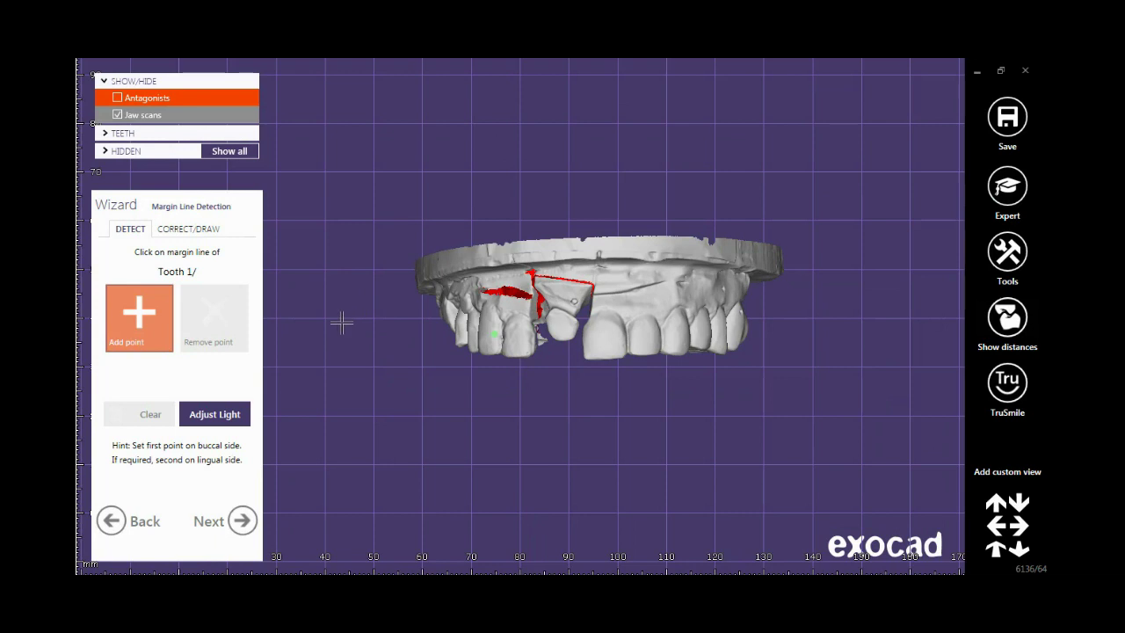
{"action": "scroll", "coordinate": [464, 396], "scroll_direction": "down", "scroll_amount": 1}
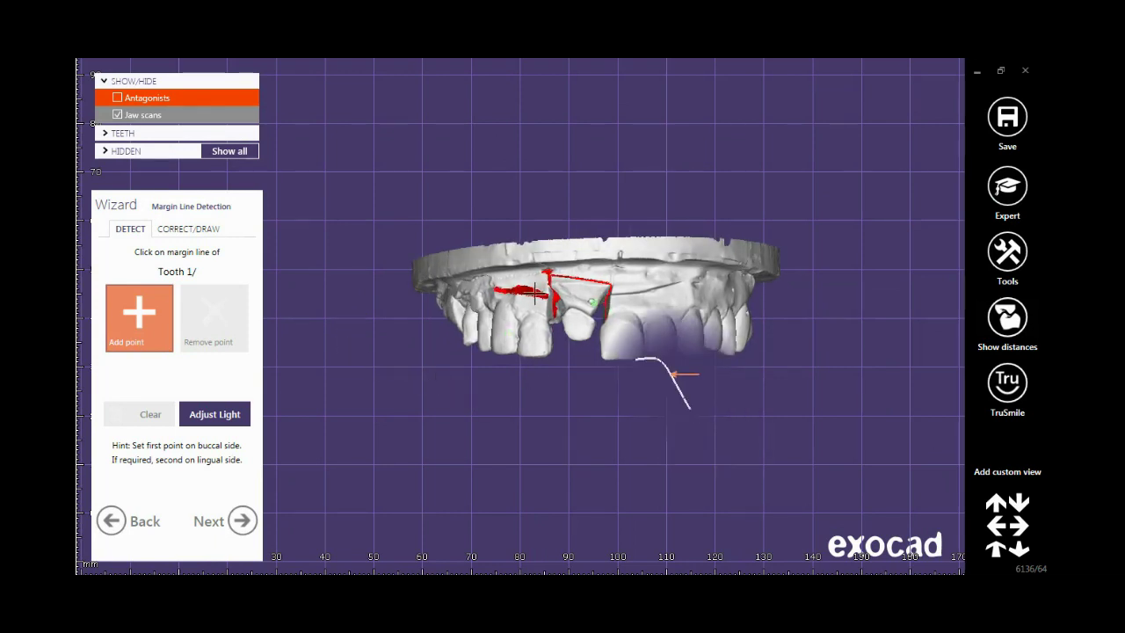